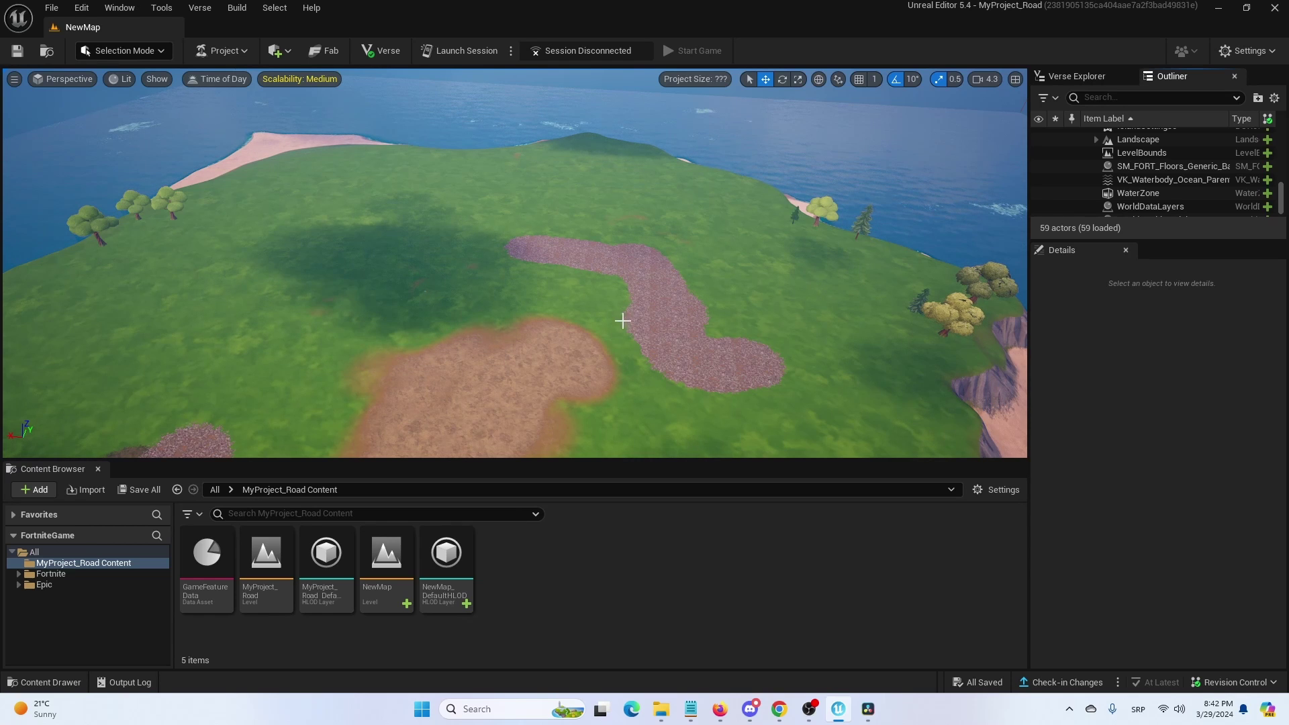
# - Fly the viewport camera back and up to survey the whole grassy island centre from above
pyautogui.moveTo(622, 321)
pyautogui.mouseDown(button='right')
pyautogui.moveTo(621, 340)
pyautogui.moveTo(624, 304)
pyautogui.moveTo(622, 331)
pyautogui.moveTo(623, 320)
pyautogui.mouseUp(button='right')
pyautogui.press('s')
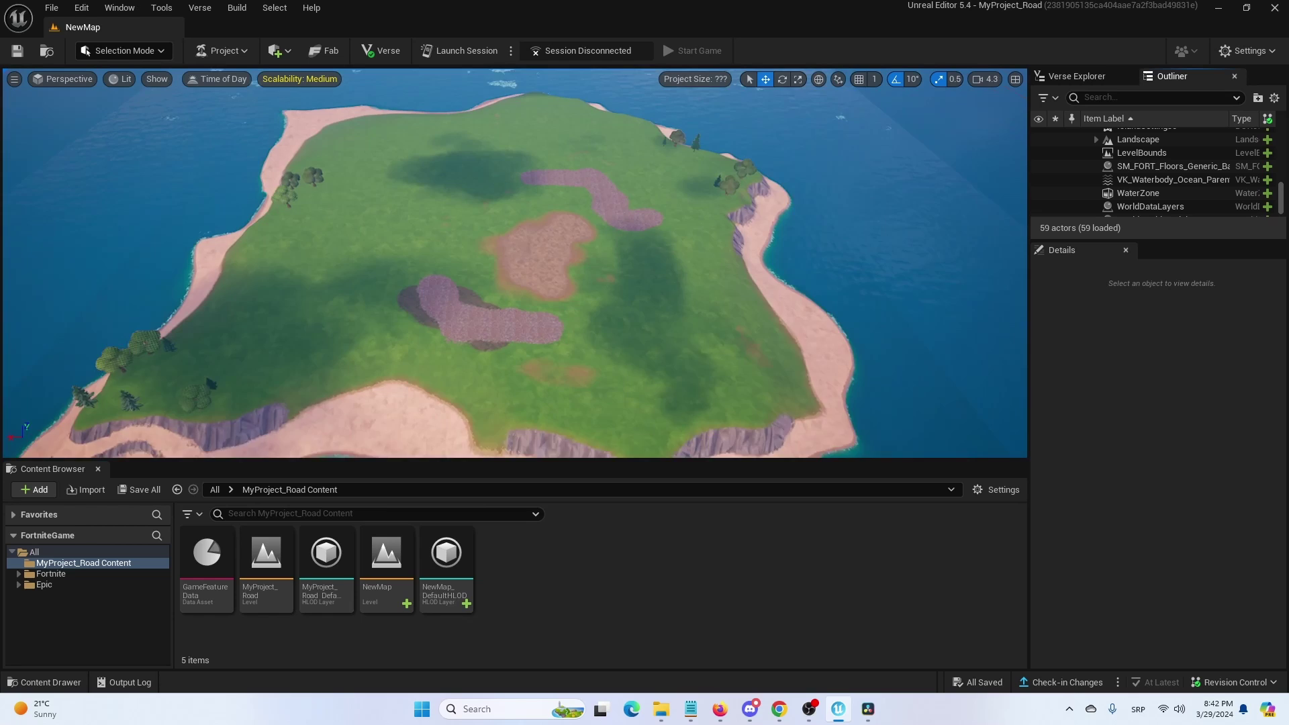
pyautogui.moveTo(525, 336); pyautogui.dragTo(525, 335, button='right')
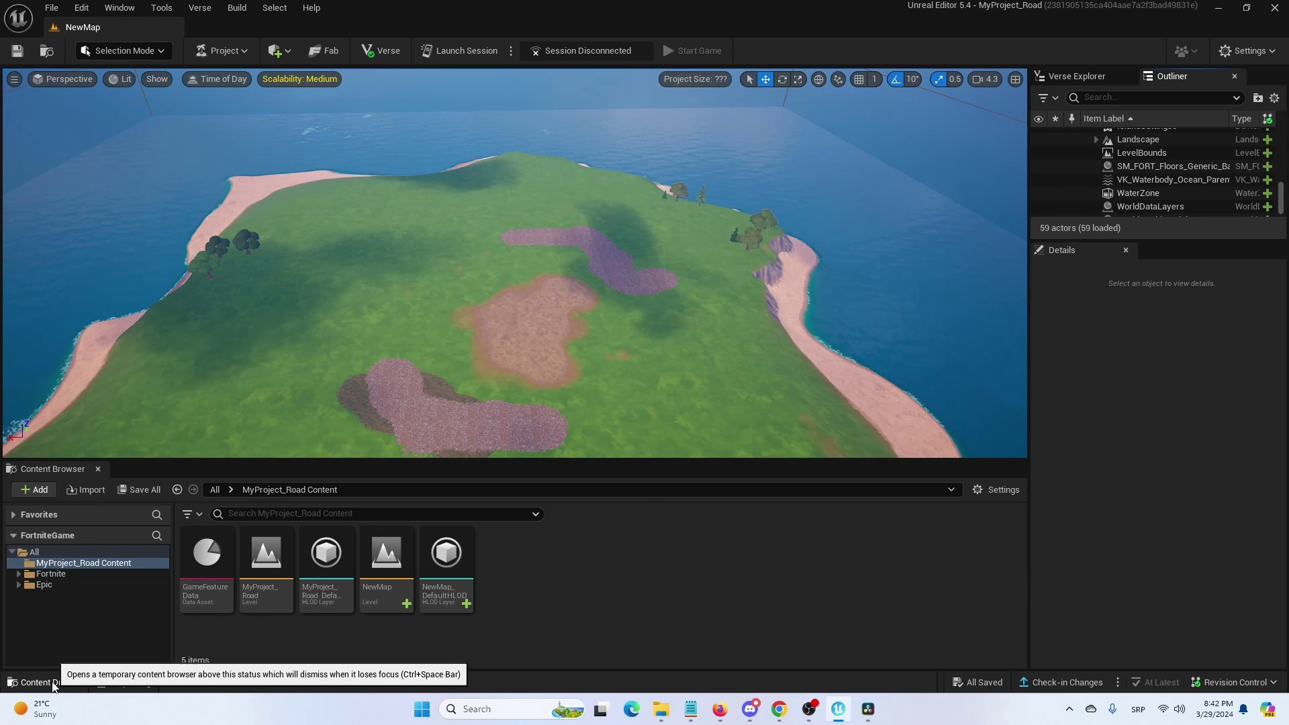
# - Search the All content folder for 'road', listing 454 matching assets
pyautogui.click(268, 514)
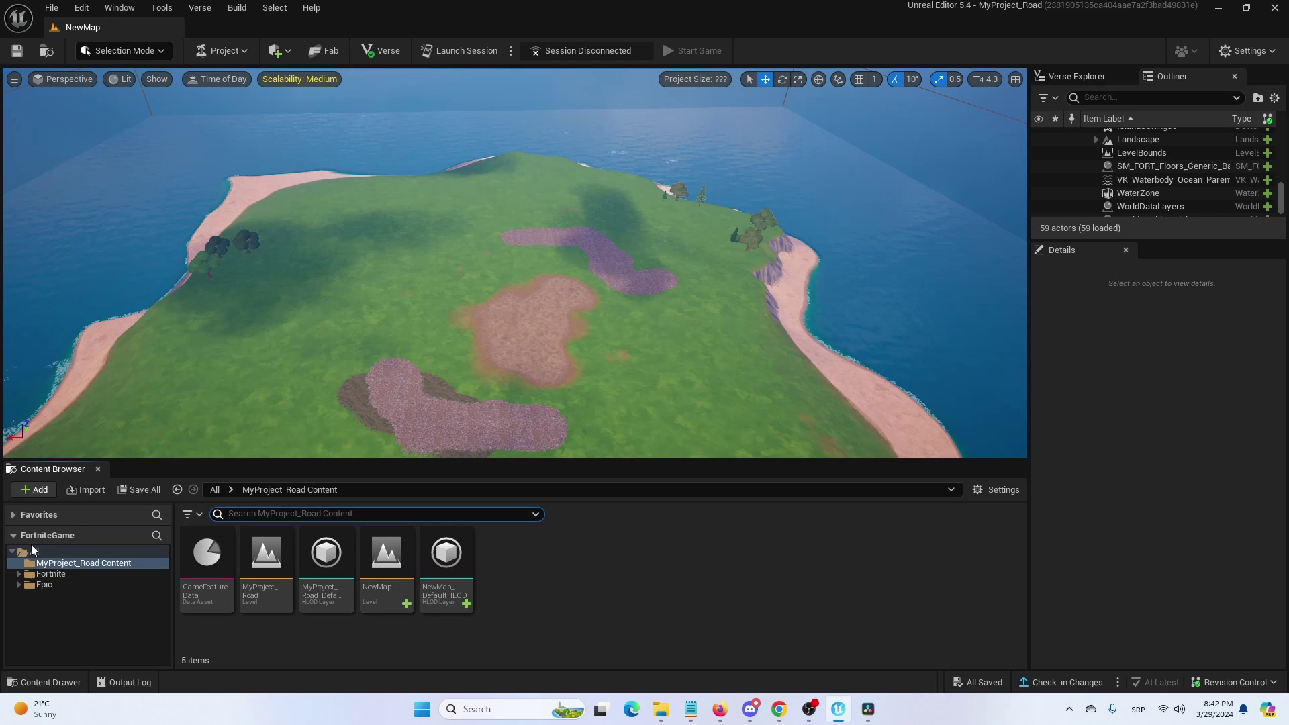
pyautogui.click(33, 551)
pyautogui.click(292, 514)
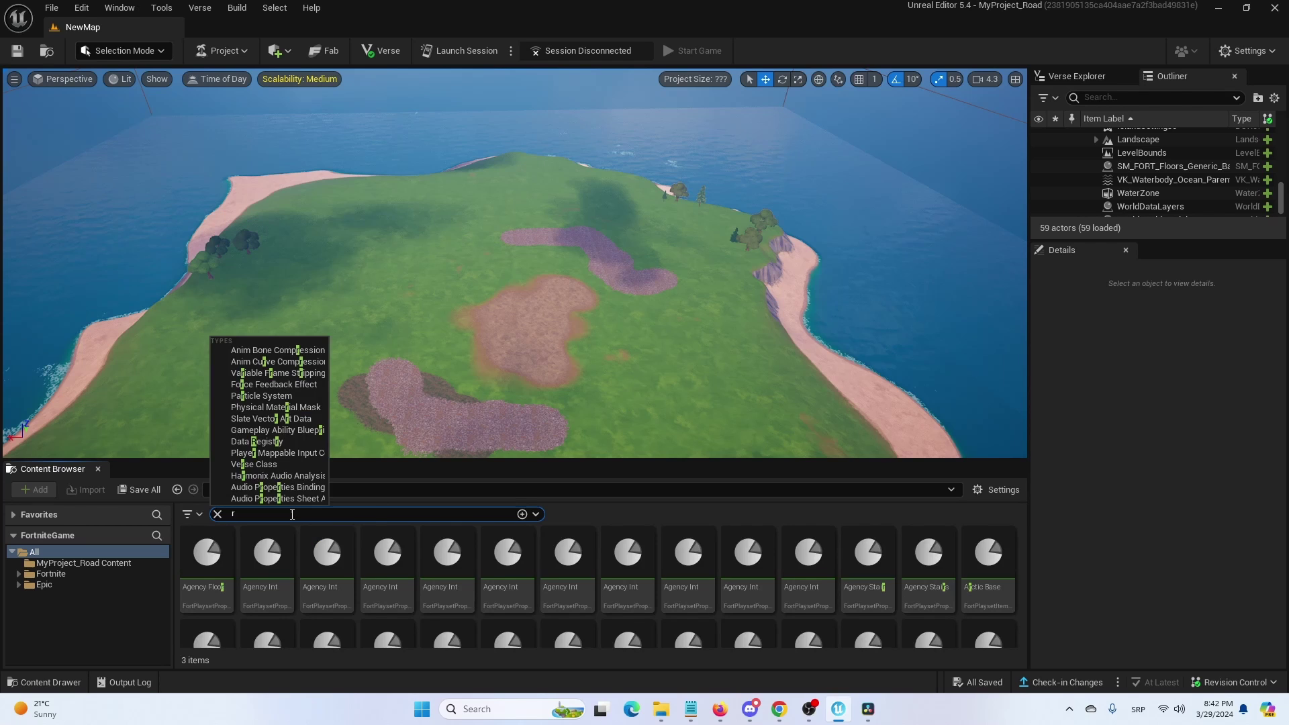
pyautogui.write('oad')
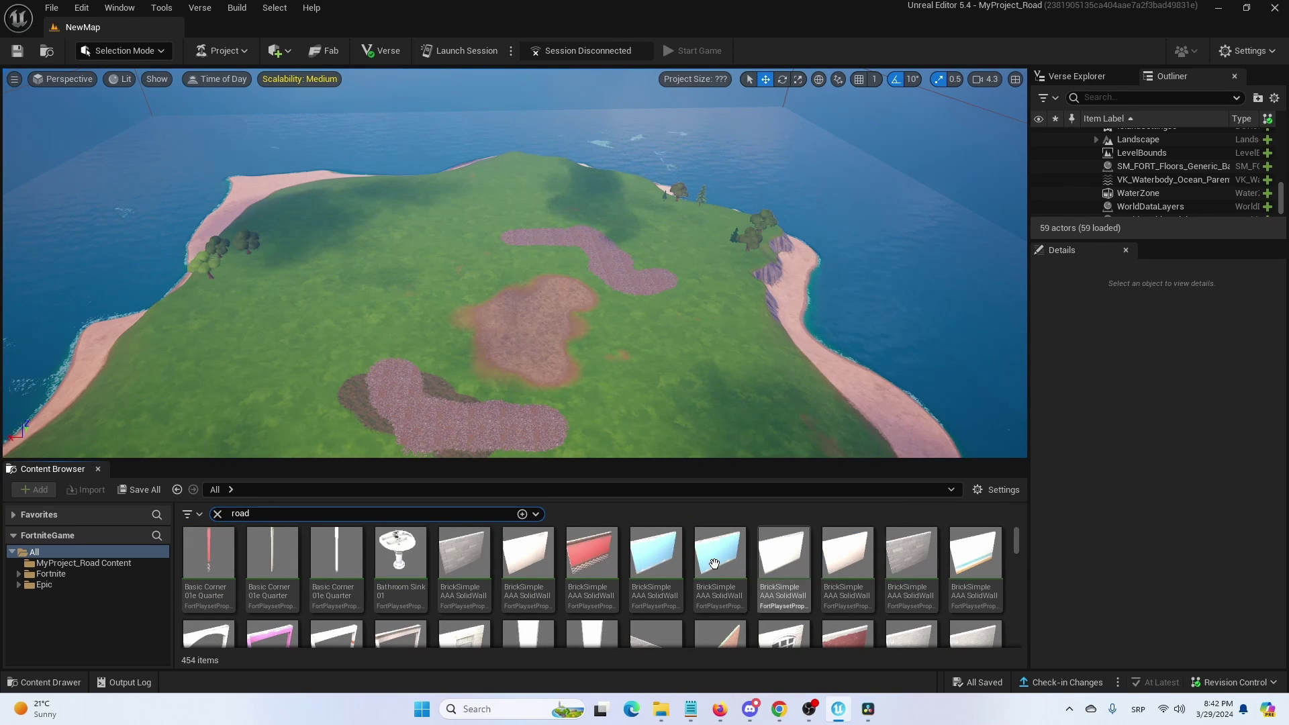
# - Scroll the 'road' results down to the racetrack Road Hairpin Inside Tight pieces
pyautogui.scroll(-5, 820, 539)
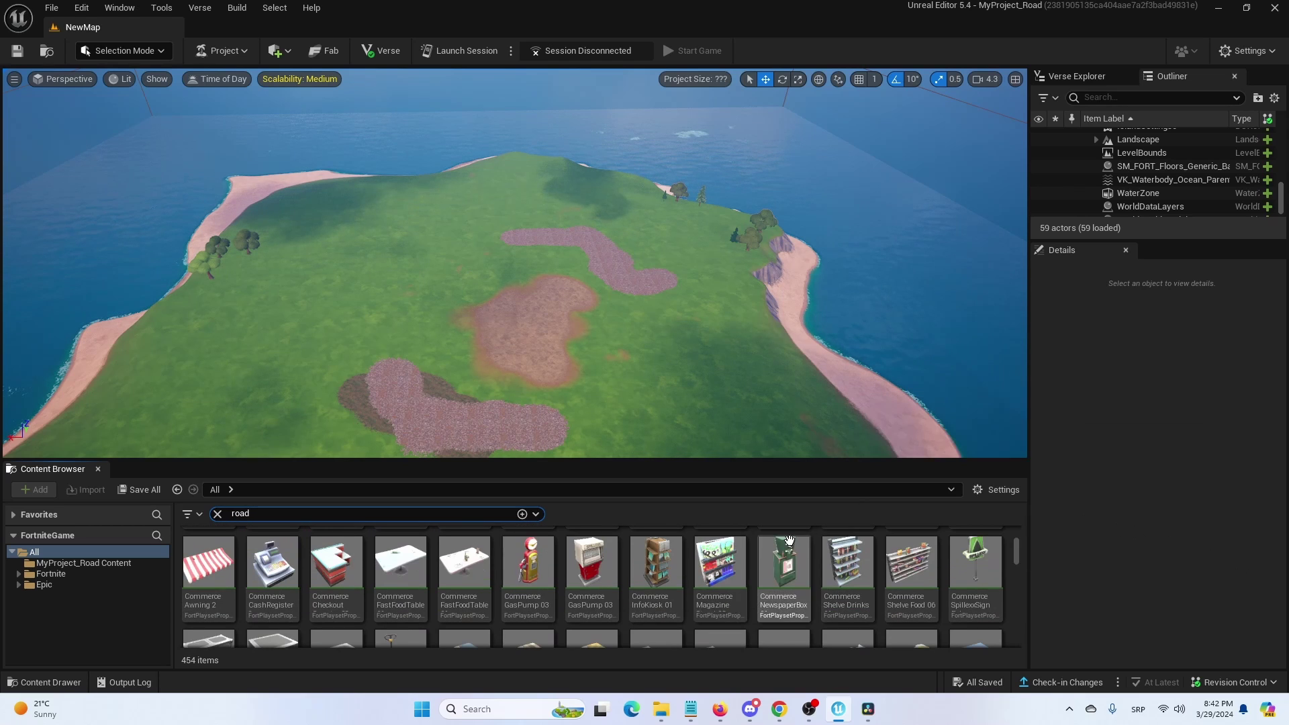
pyautogui.moveTo(768, 575)
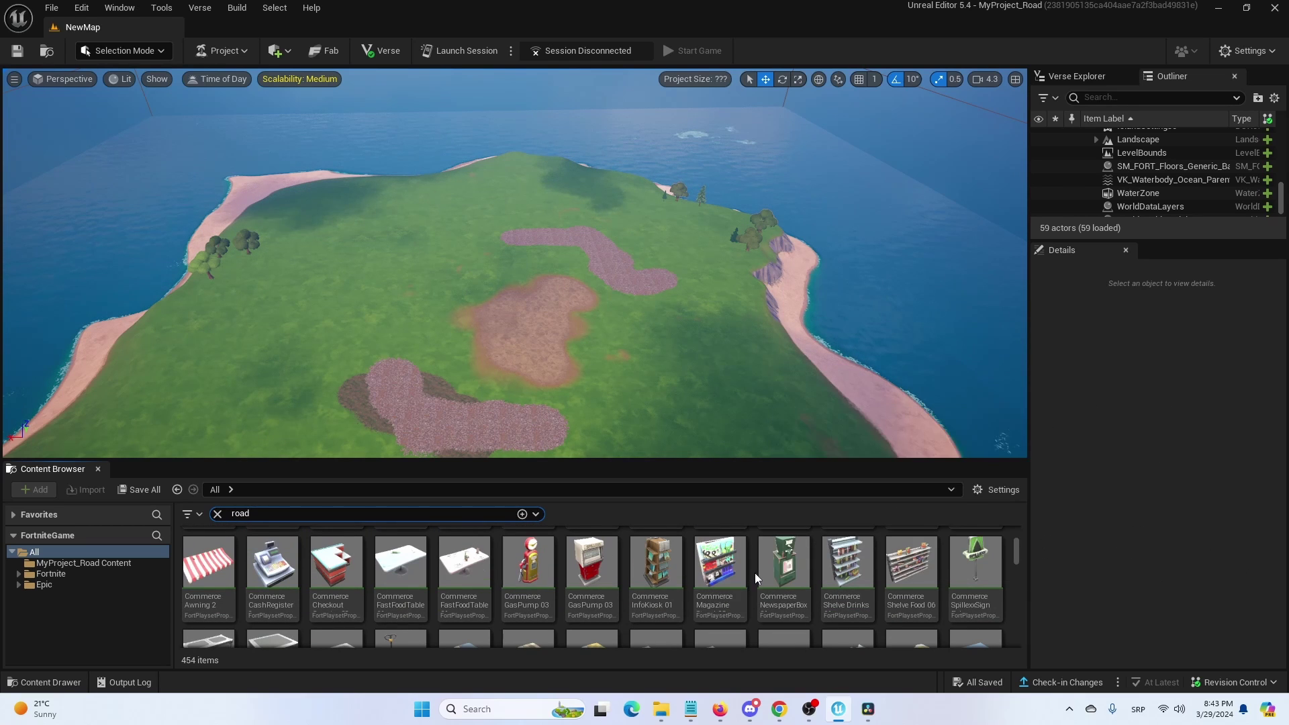
pyautogui.scroll(-5, 737, 568)
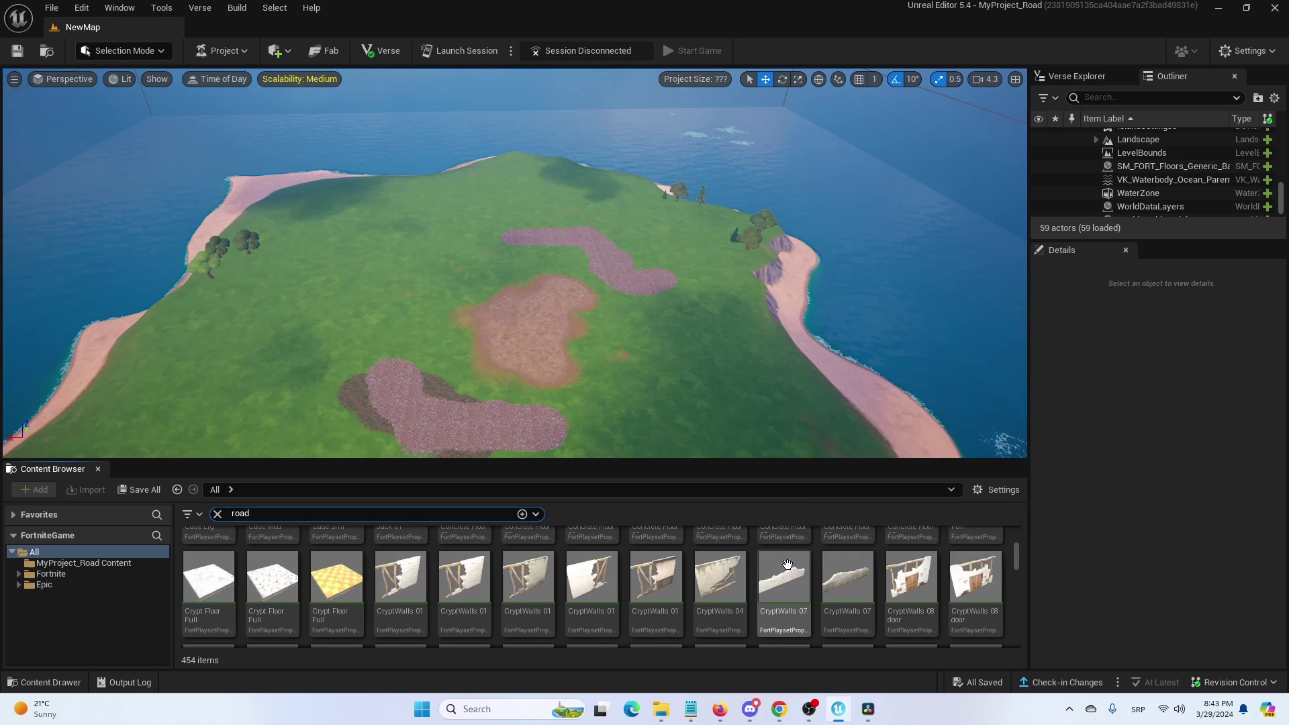
pyautogui.scroll(-10, 777, 559)
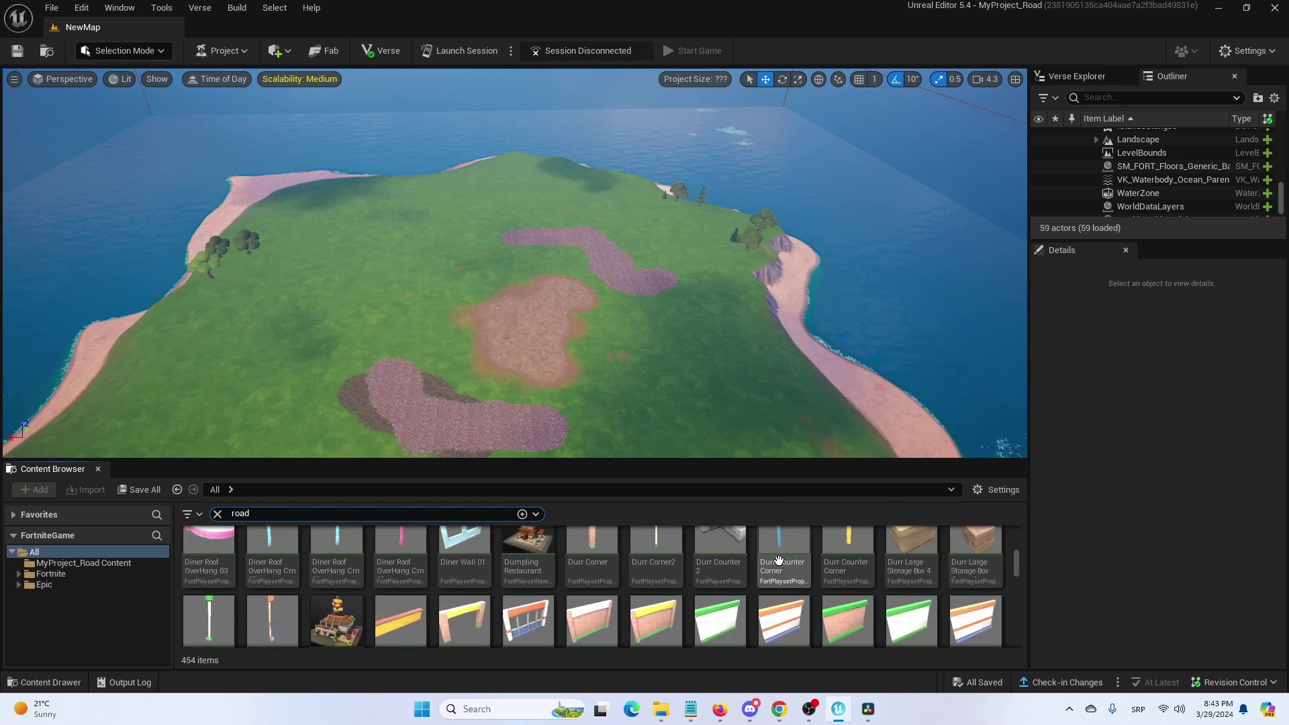
pyautogui.scroll(-10, 772, 558)
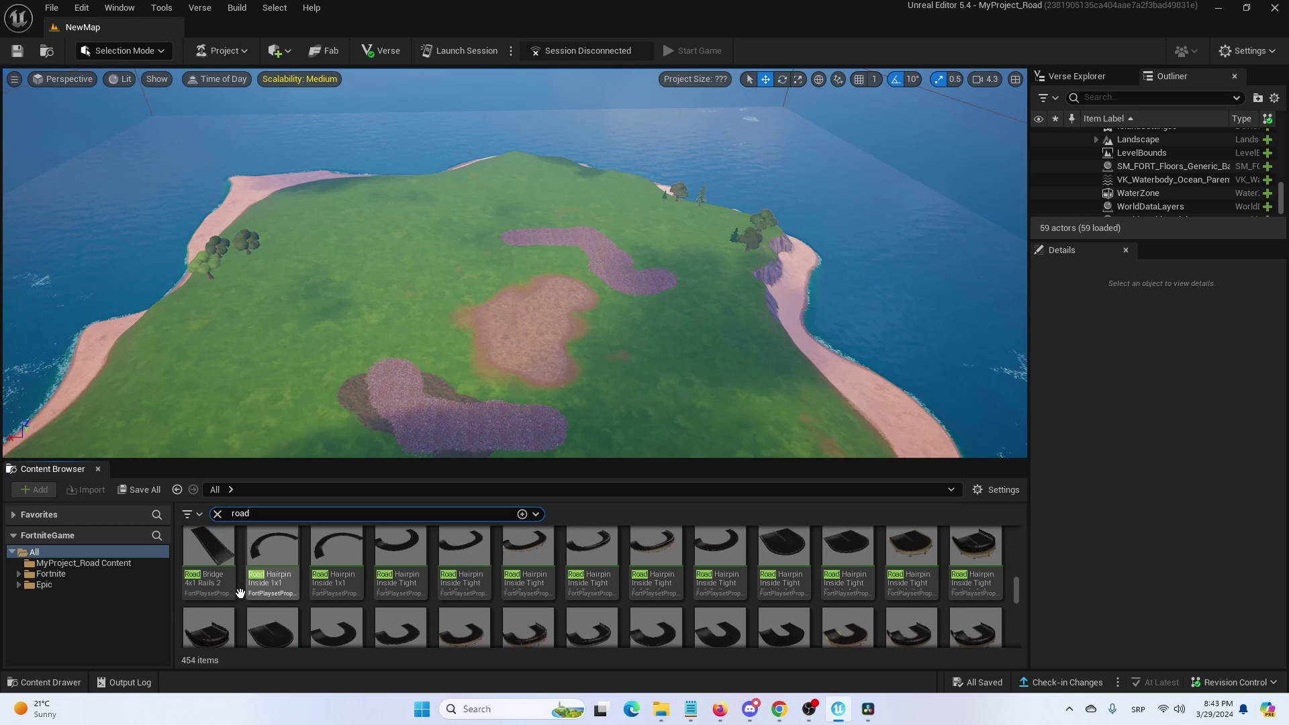
pyautogui.scroll(1, 277, 577)
pyautogui.moveTo(276, 578)
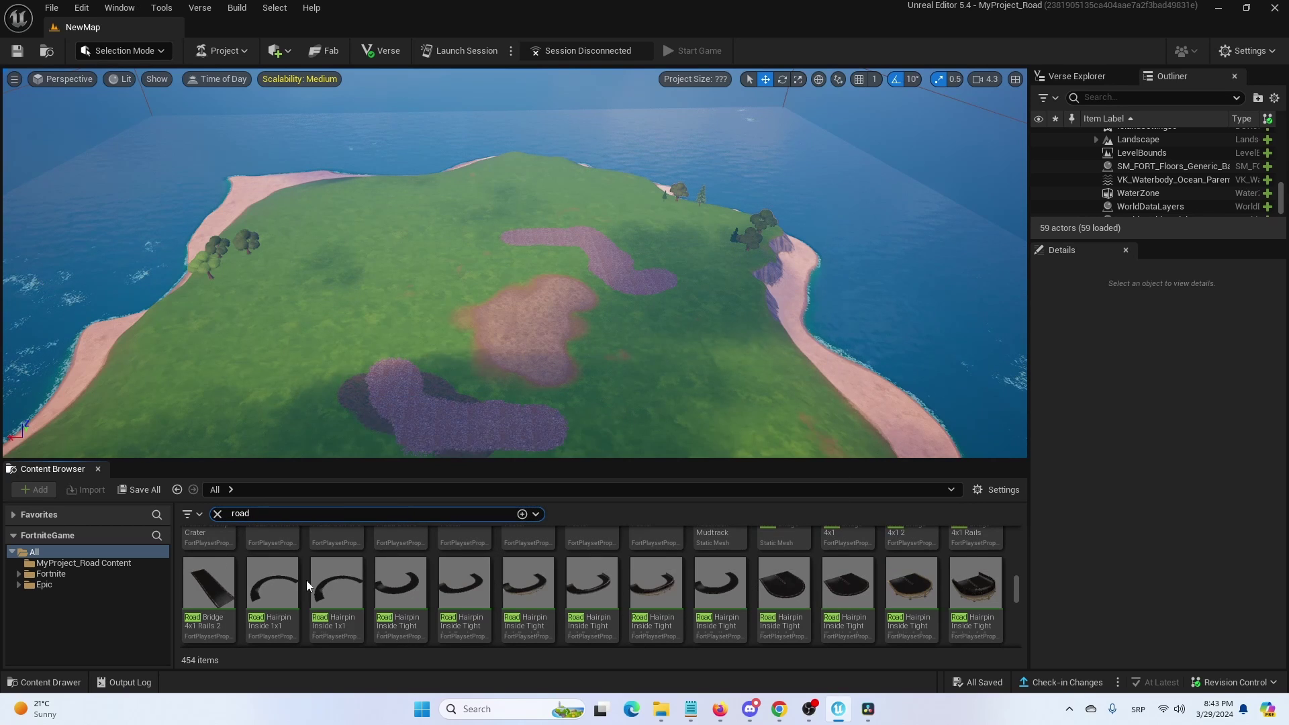
pyautogui.scroll(-1, 658, 591)
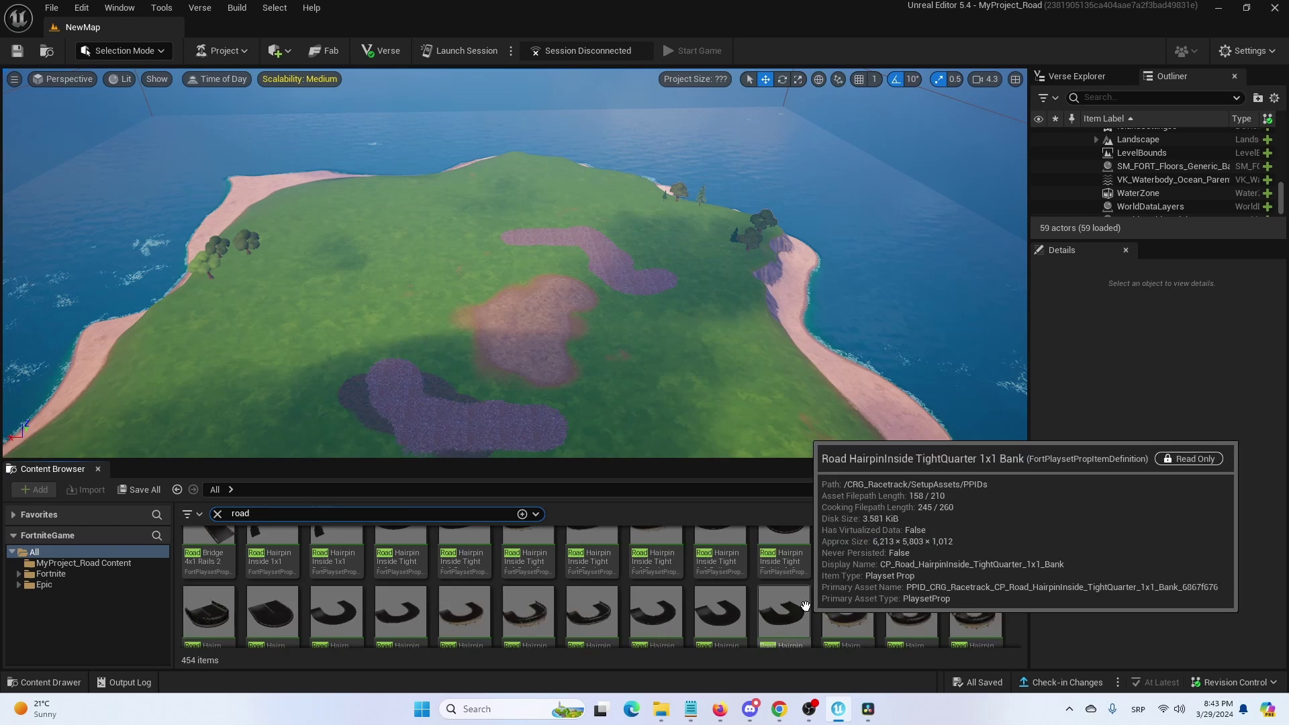
pyautogui.scroll(-2, 785, 611)
pyautogui.scroll(-3, 537, 584)
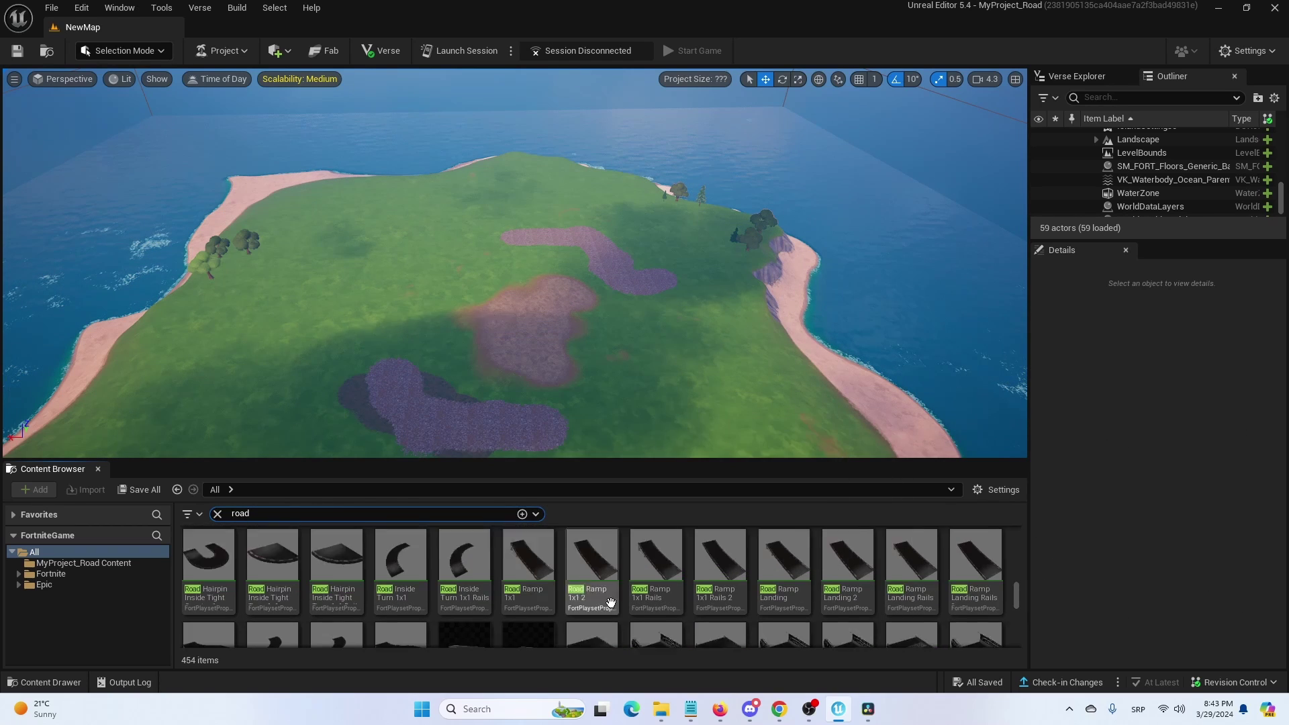
pyautogui.scroll(4, 635, 592)
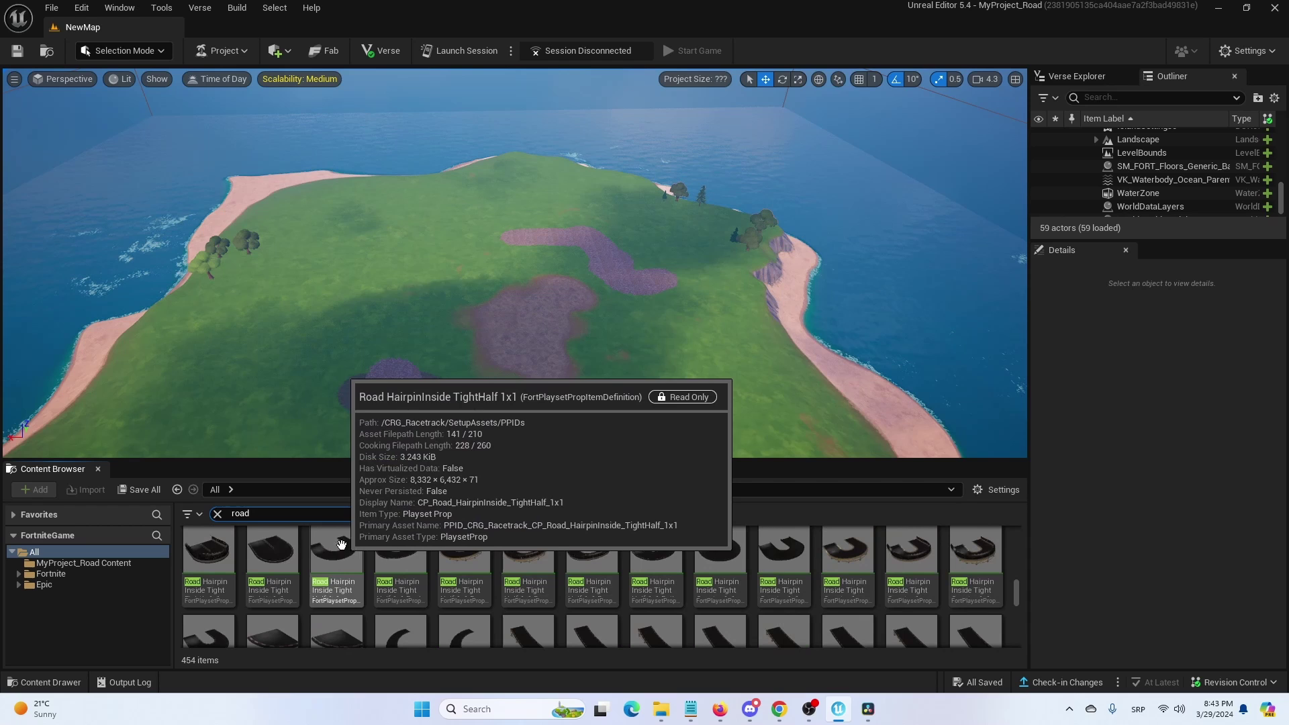
# - Place a Road HairpinInside TightHalf piece on the island's dirt patch and duplicate it with Ctrl+D
pyautogui.moveTo(347, 541); pyautogui.dragTo(527, 312)
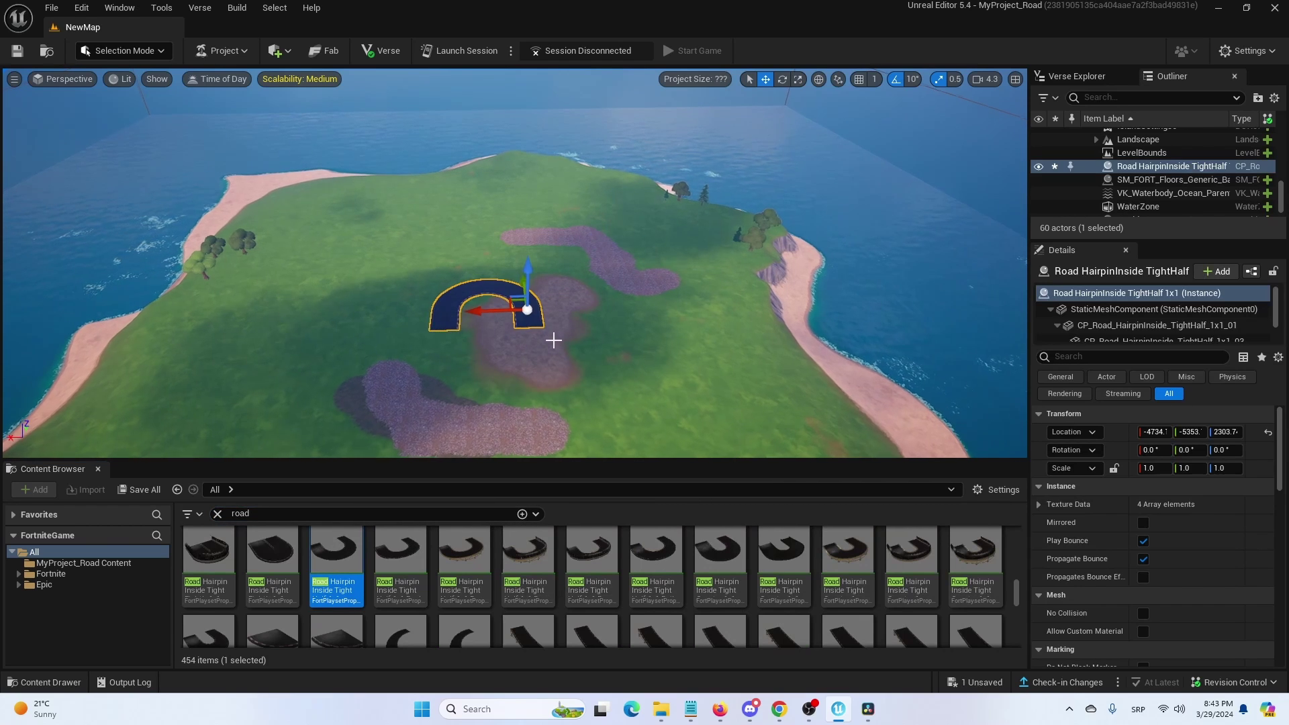
pyautogui.press('w')
pyautogui.moveTo(554, 339); pyautogui.dragTo(527, 348, button='right')
pyautogui.press('w')
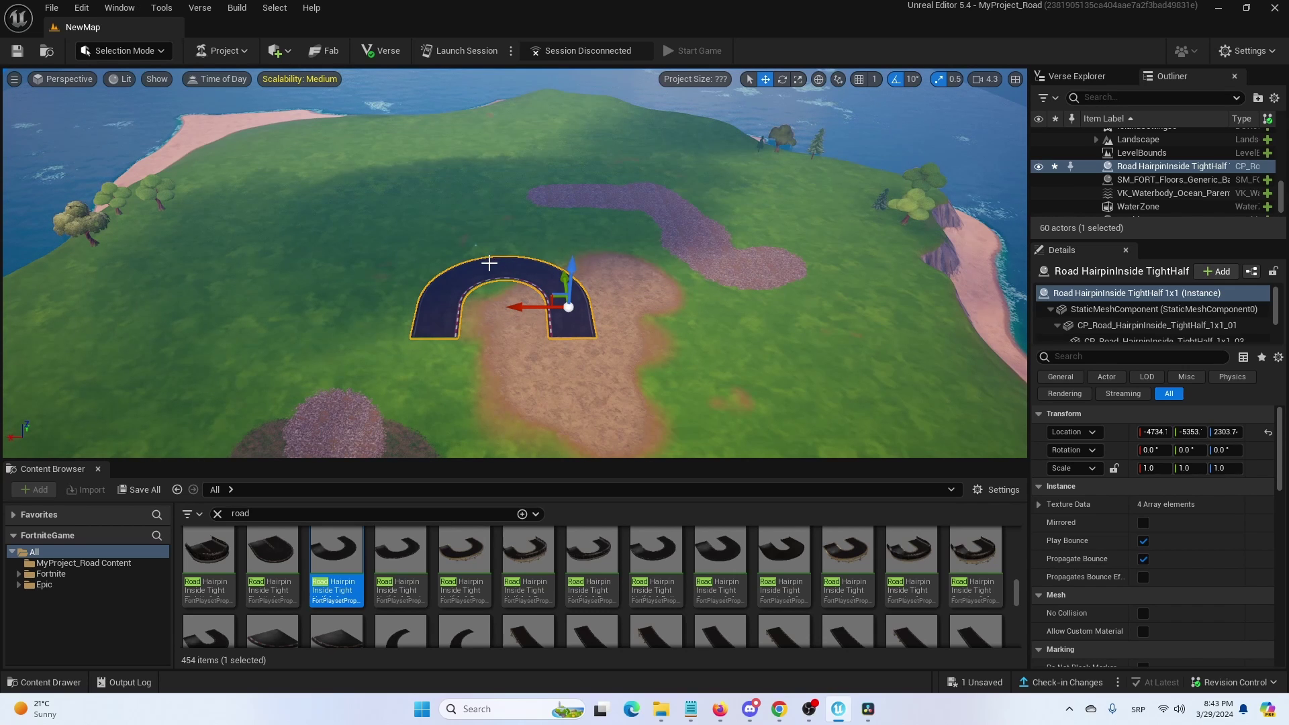
pyautogui.hotkey('ctrl', 'd')
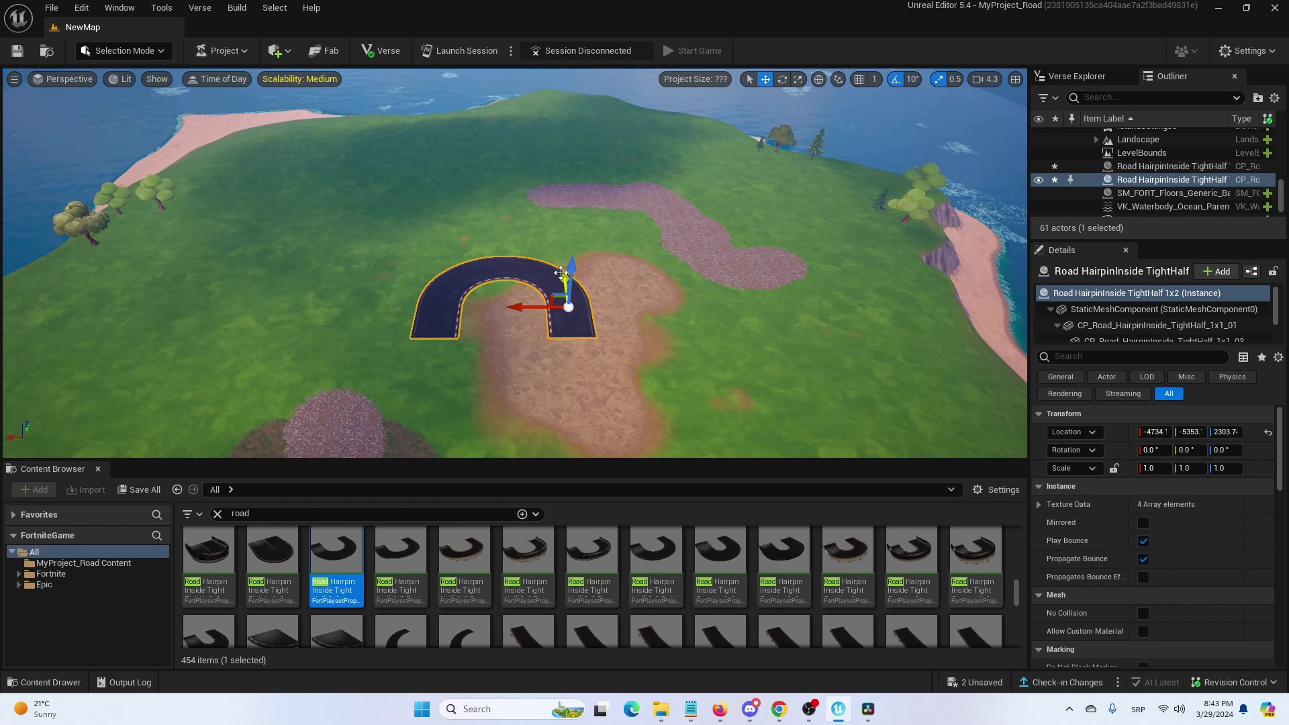
# - Slide the copied hairpin along Y and rotate it to about 180° around Z
pyautogui.keyDown('alt'); pyautogui.moveTo(560, 272); pyautogui.dragTo(561, 331); pyautogui.keyUp('alt')
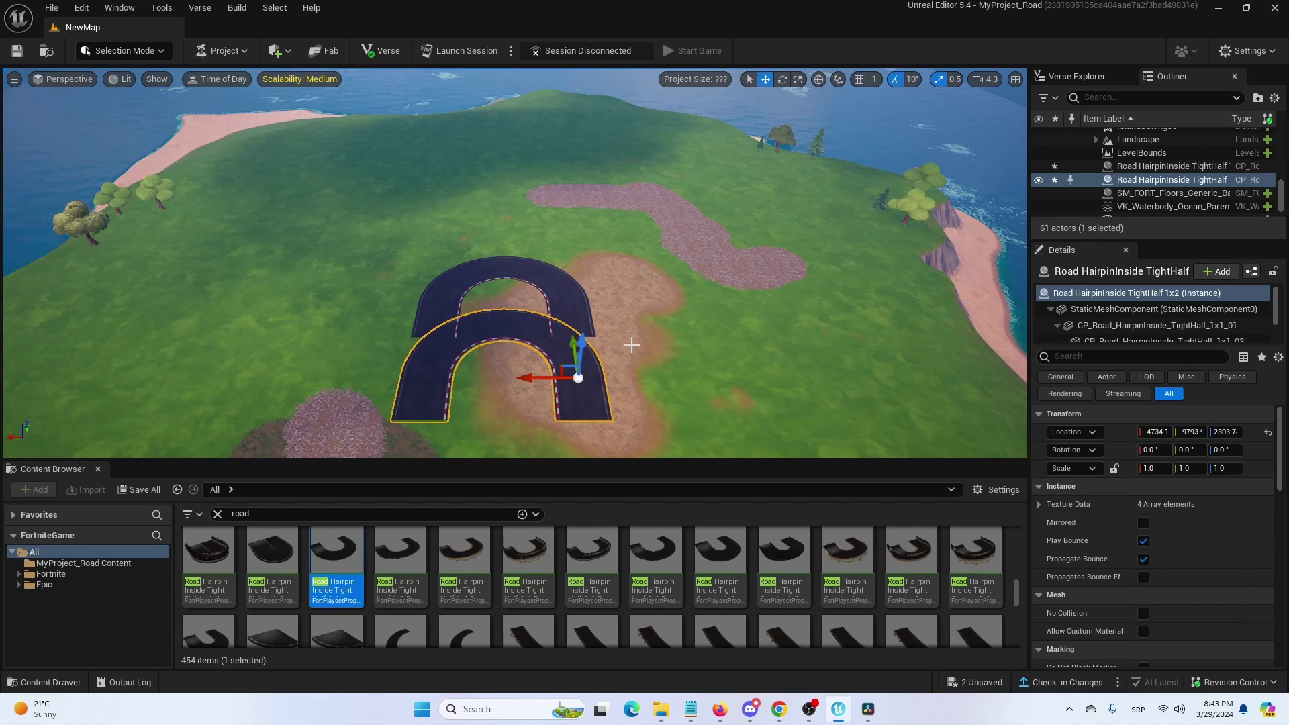
pyautogui.moveTo(632, 345); pyautogui.dragTo(632, 373, button='right')
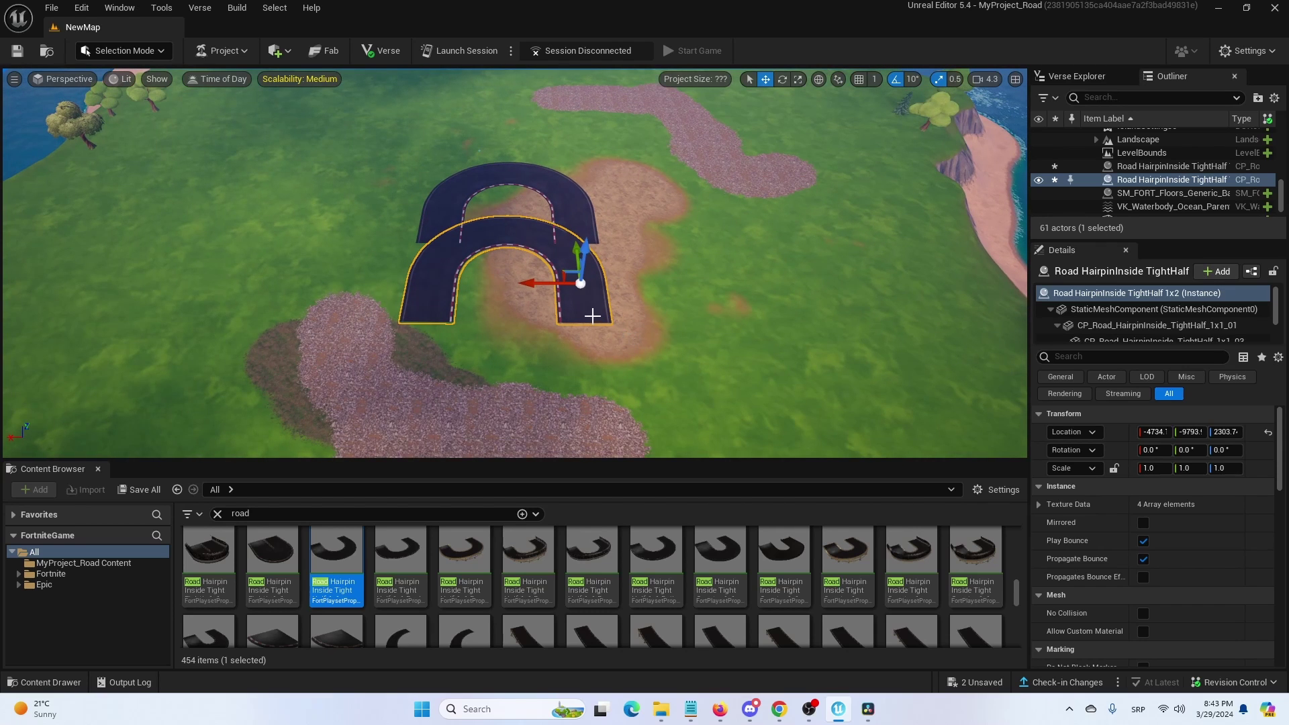
pyautogui.press('e')
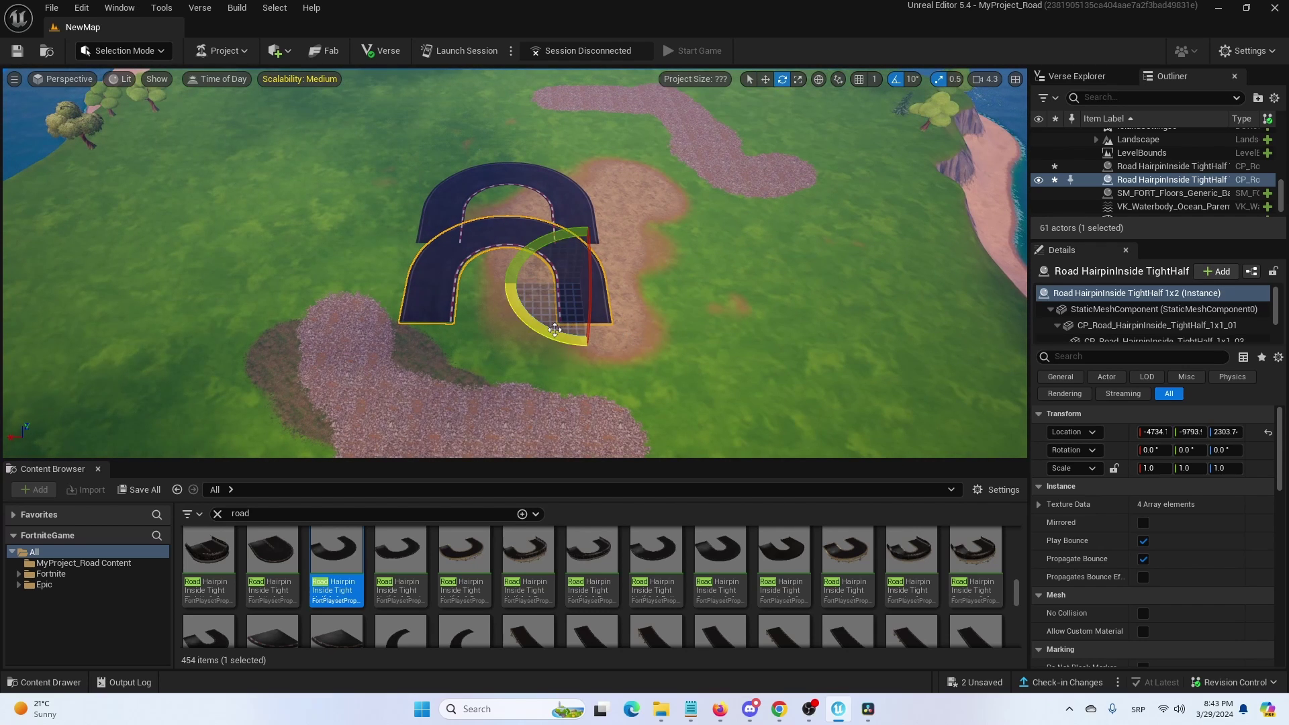
pyautogui.moveTo(570, 324); pyautogui.dragTo(504, 373)
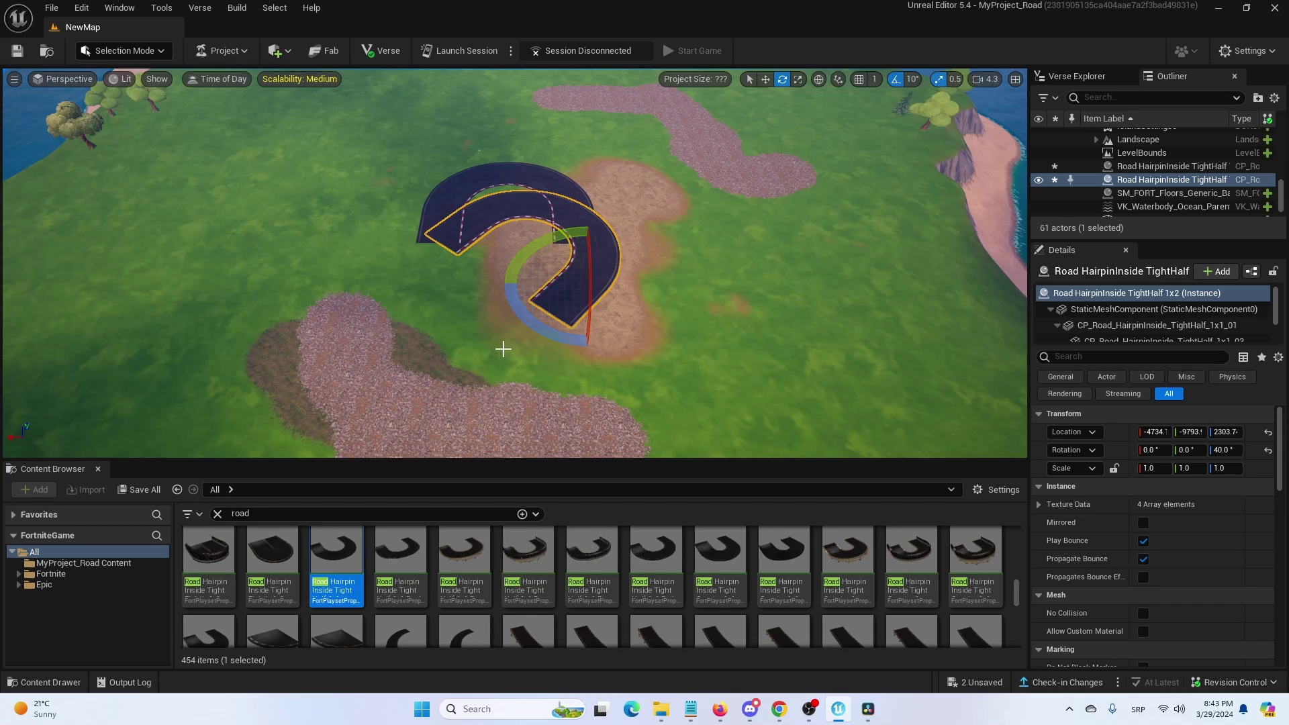
pyautogui.moveTo(518, 322); pyautogui.dragTo(619, 239)
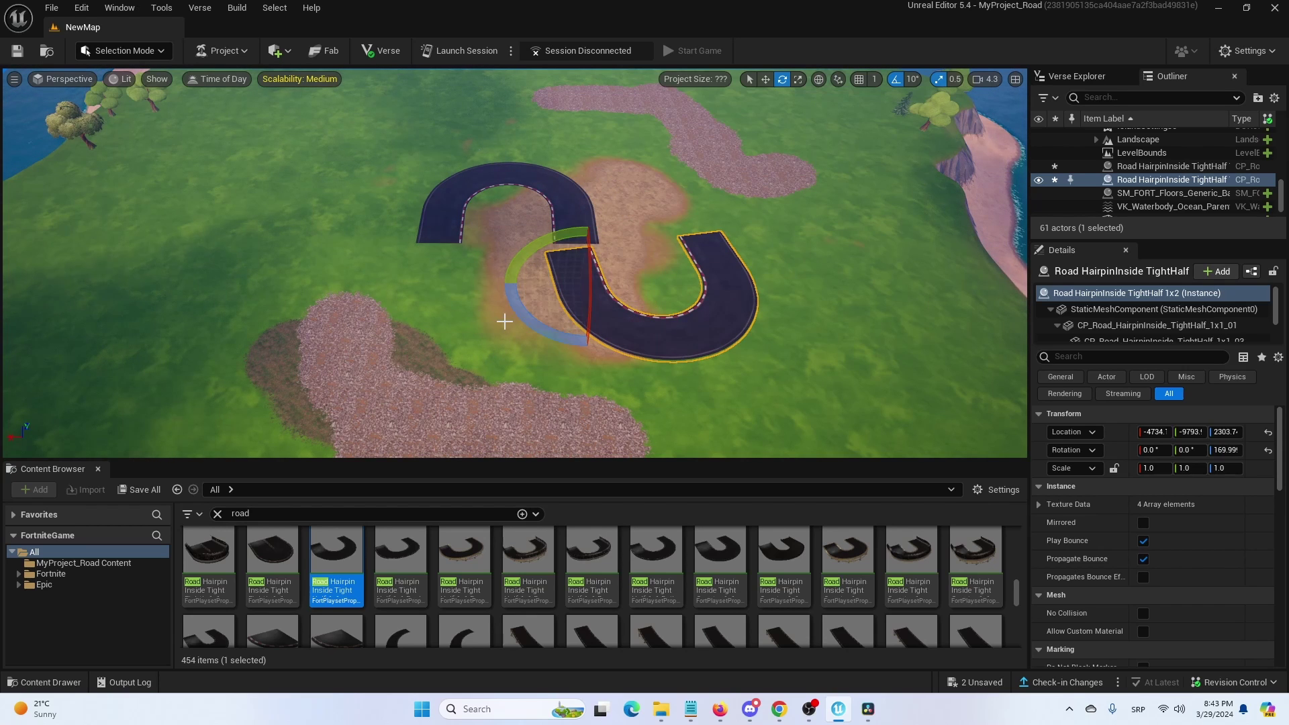
pyautogui.moveTo(516, 318); pyautogui.dragTo(505, 278)
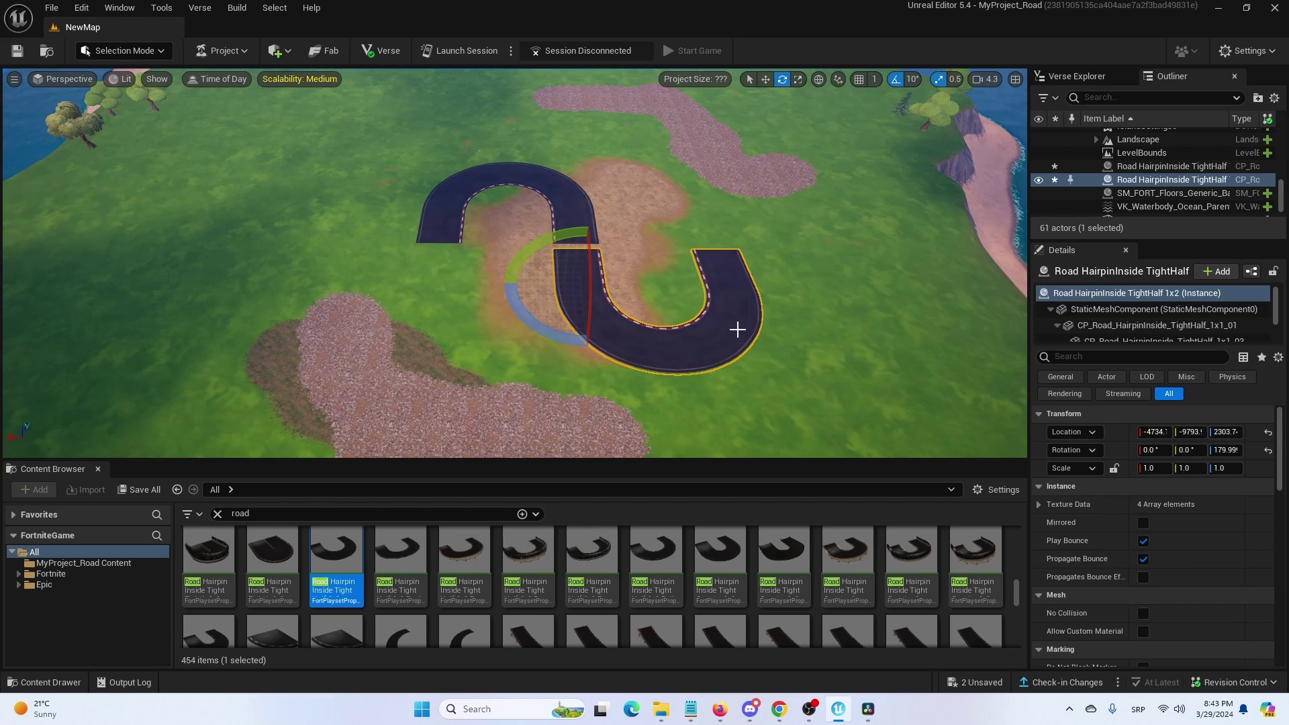
# - Move the rotated hairpin left until it meets the first piece, closing the oval loop
pyautogui.press('w')
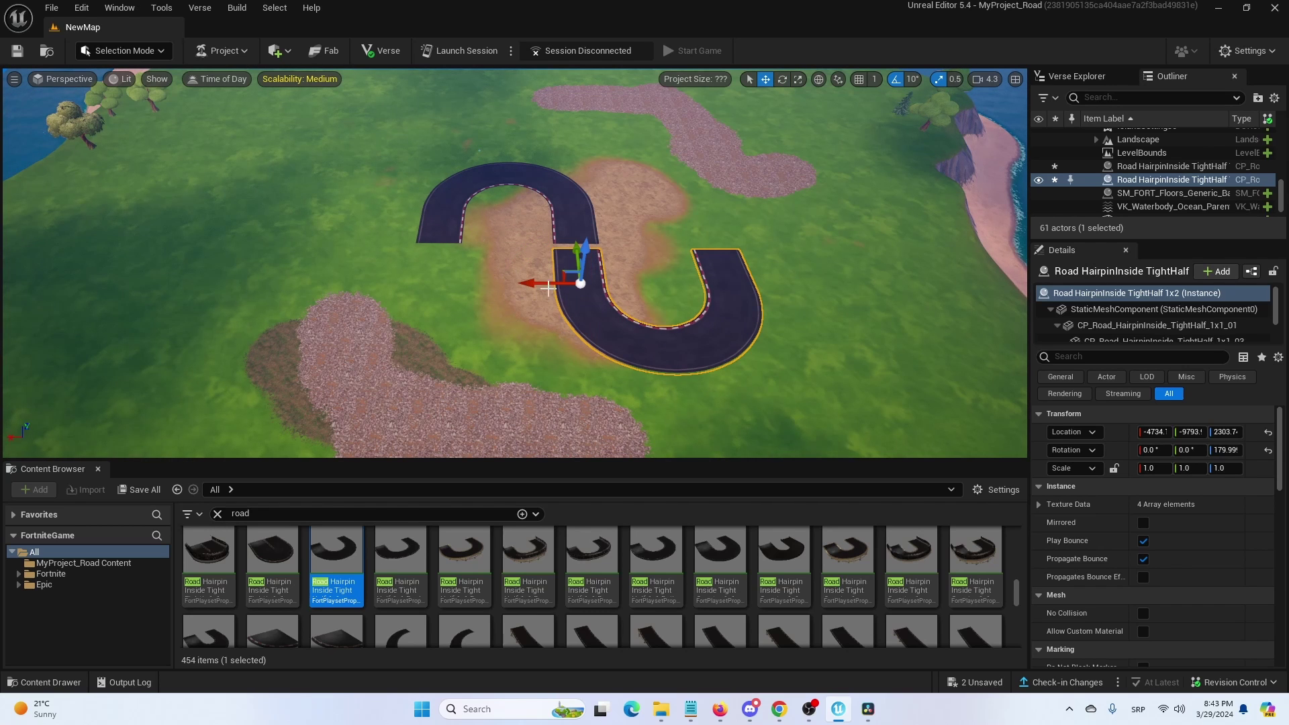
pyautogui.moveTo(529, 282); pyautogui.dragTo(381, 281)
pyautogui.moveTo(429, 255); pyautogui.dragTo(403, 279, button='right')
pyautogui.press('w')
pyautogui.moveTo(409, 287); pyautogui.dragTo(411, 280)
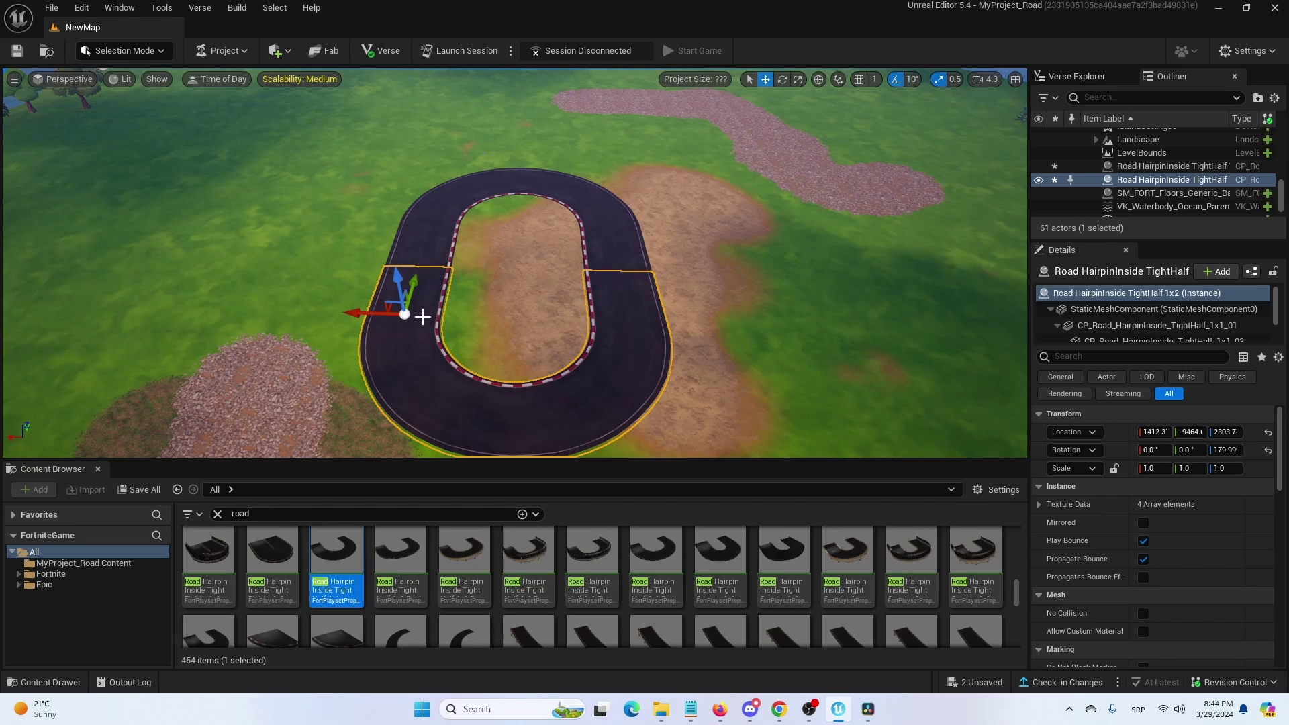
# - Nudge the second hairpin along X to about 1345 so its ends meet the first piece flush
pyautogui.moveTo(366, 314); pyautogui.dragTo(350, 316)
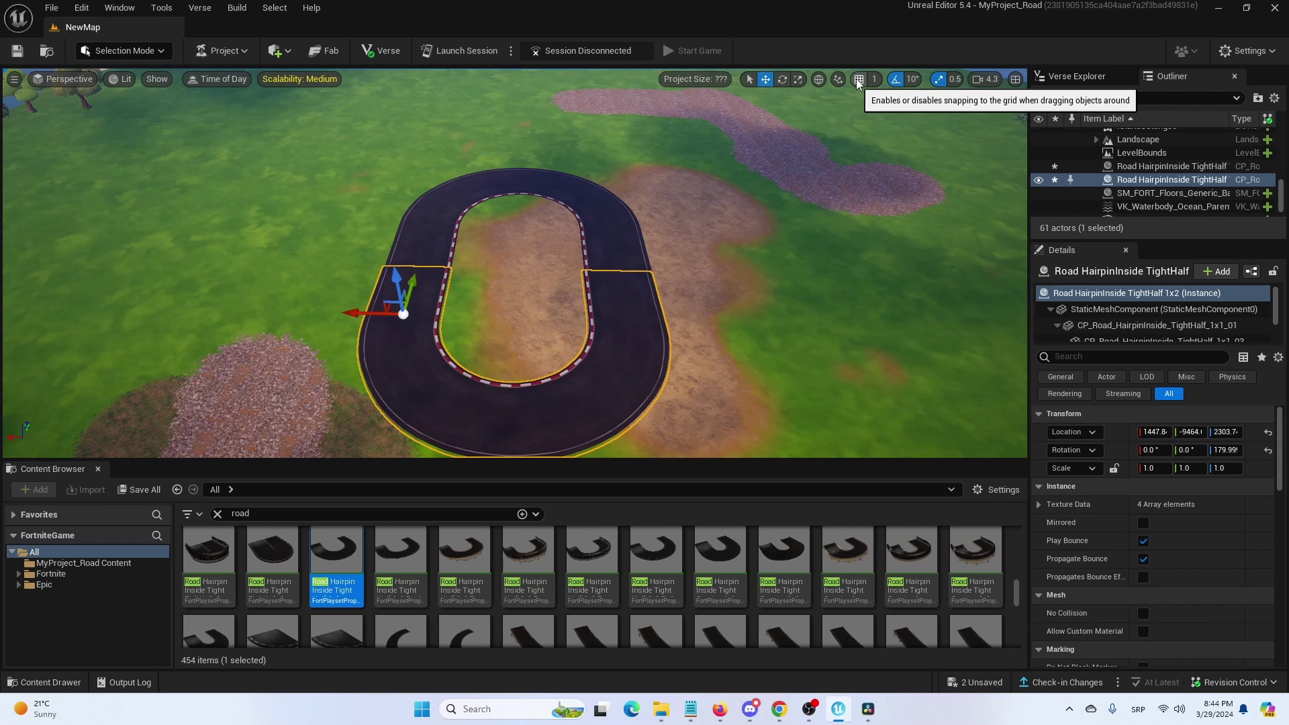
pyautogui.click(874, 79)
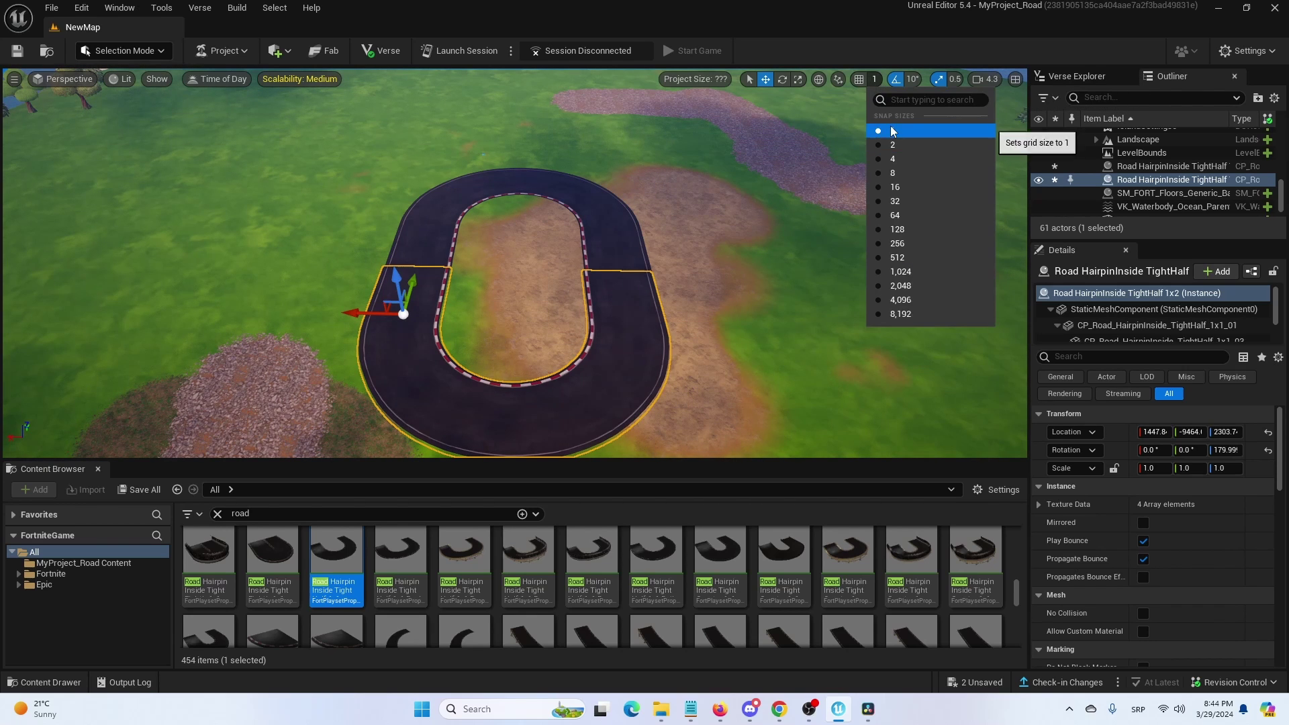
pyautogui.click(364, 251)
pyautogui.click(355, 246)
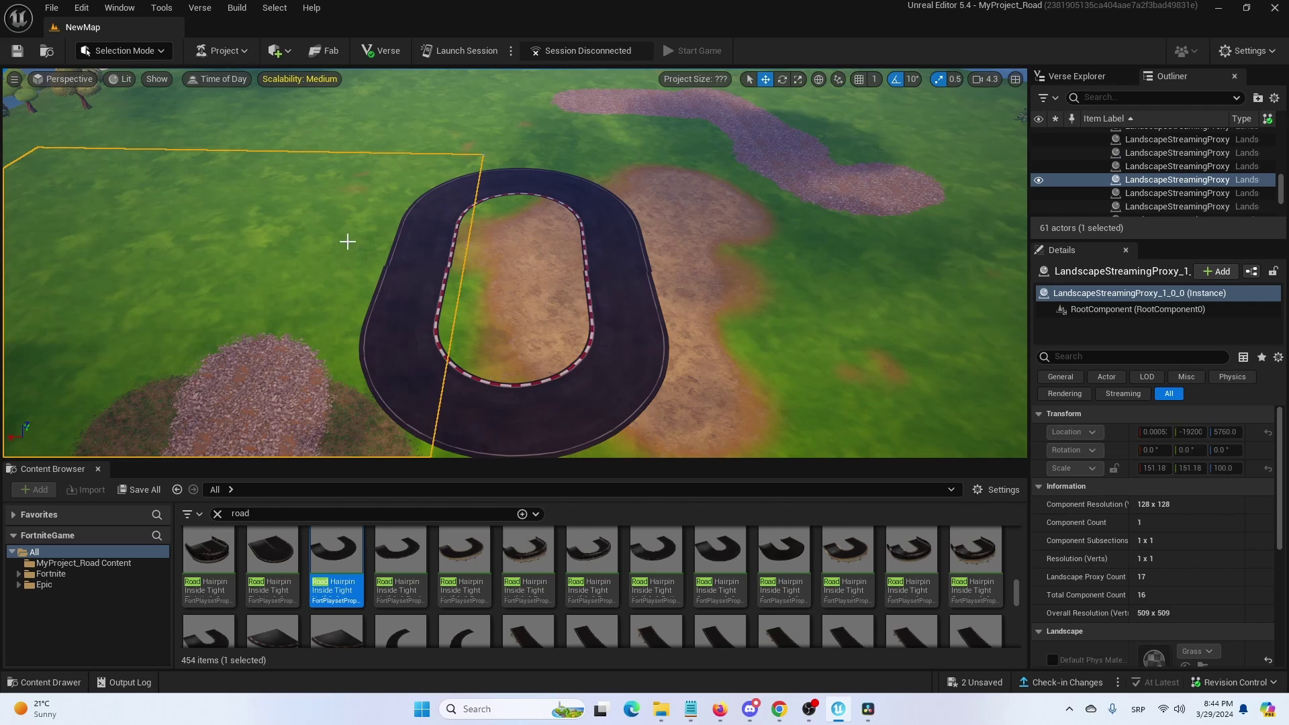
pyautogui.click(402, 305)
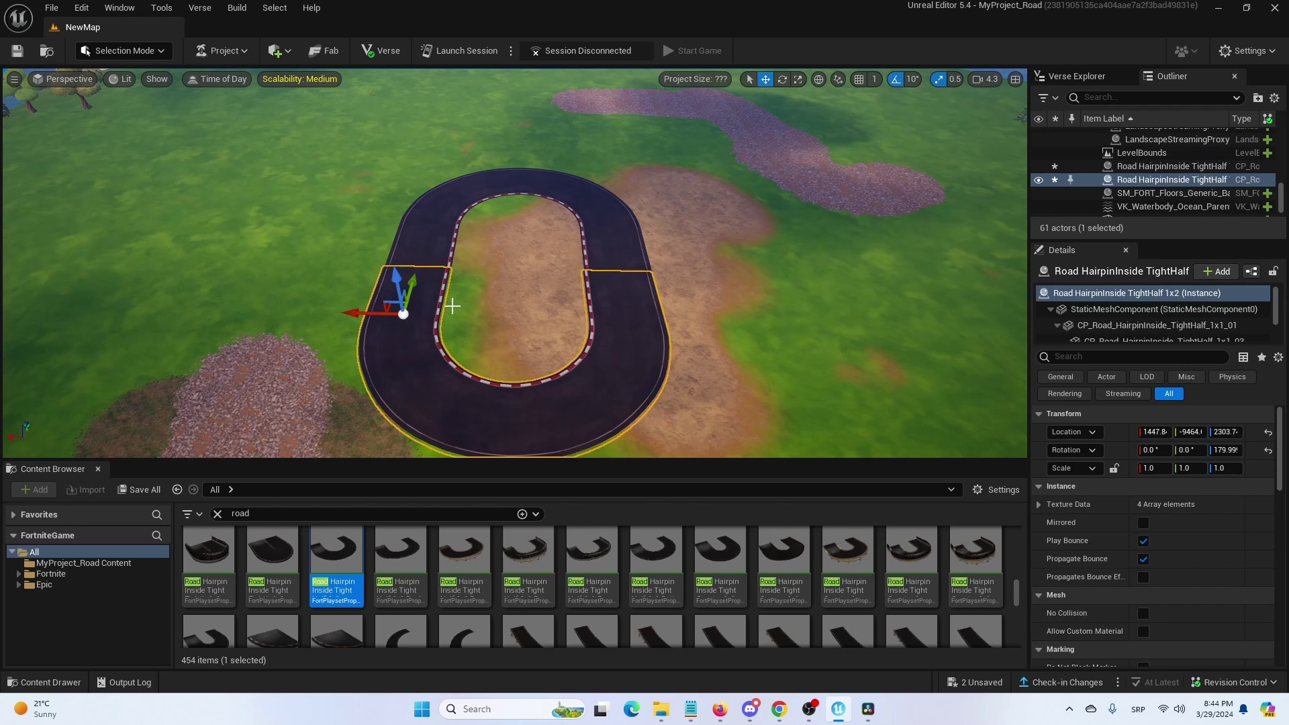
pyautogui.moveTo(402, 305); pyautogui.dragTo(409, 305, button='right')
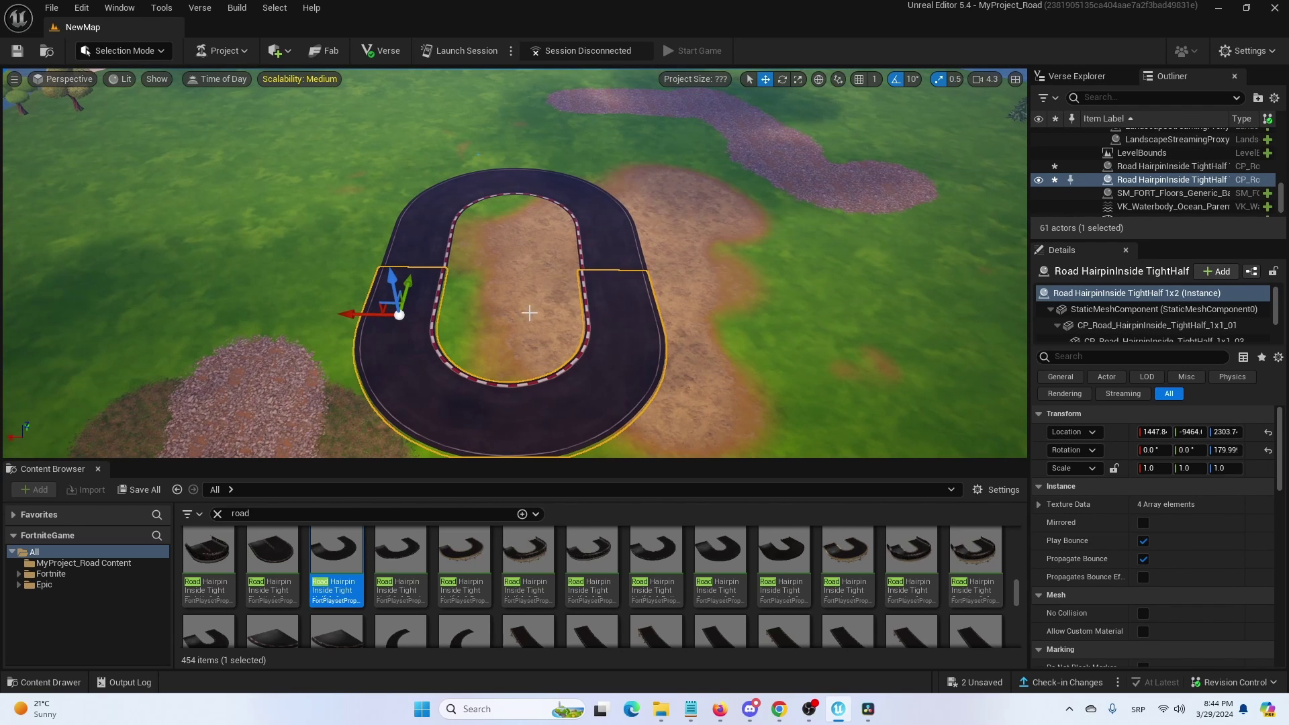
pyautogui.moveTo(355, 313); pyautogui.dragTo(357, 315)
pyautogui.click(320, 281)
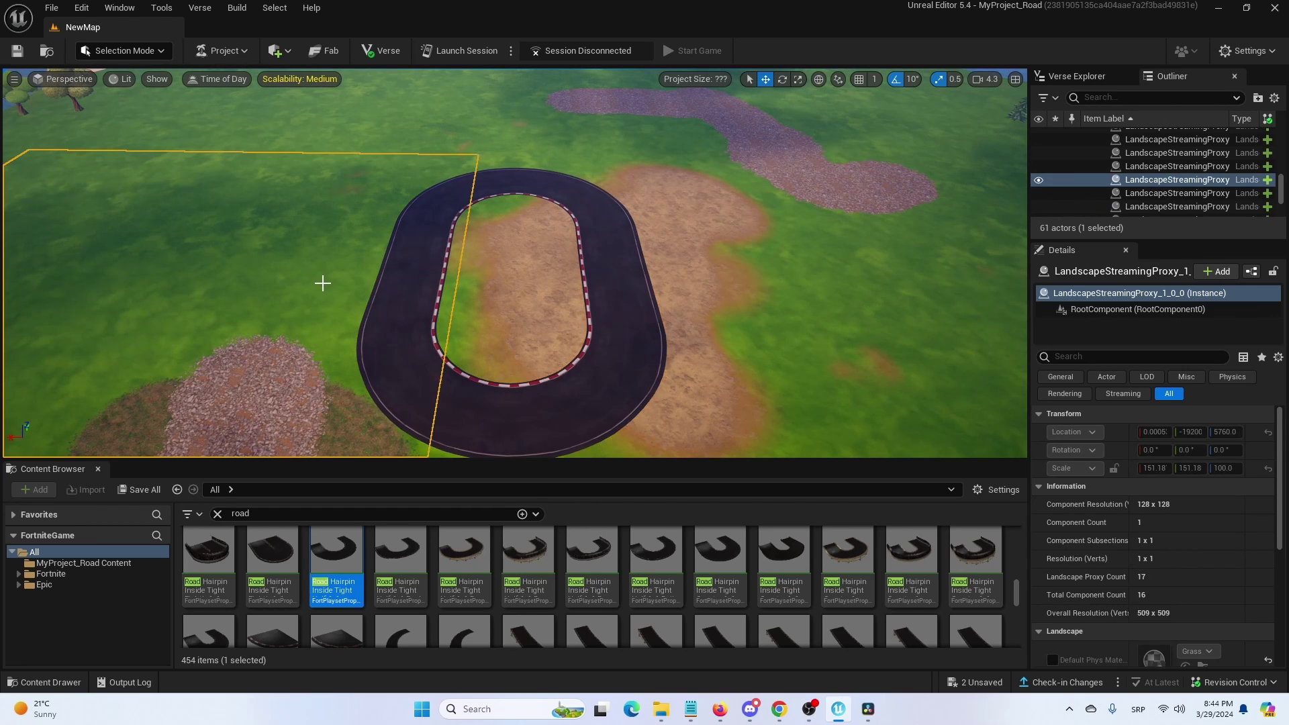
pyautogui.click(783, 307)
pyautogui.click(713, 112)
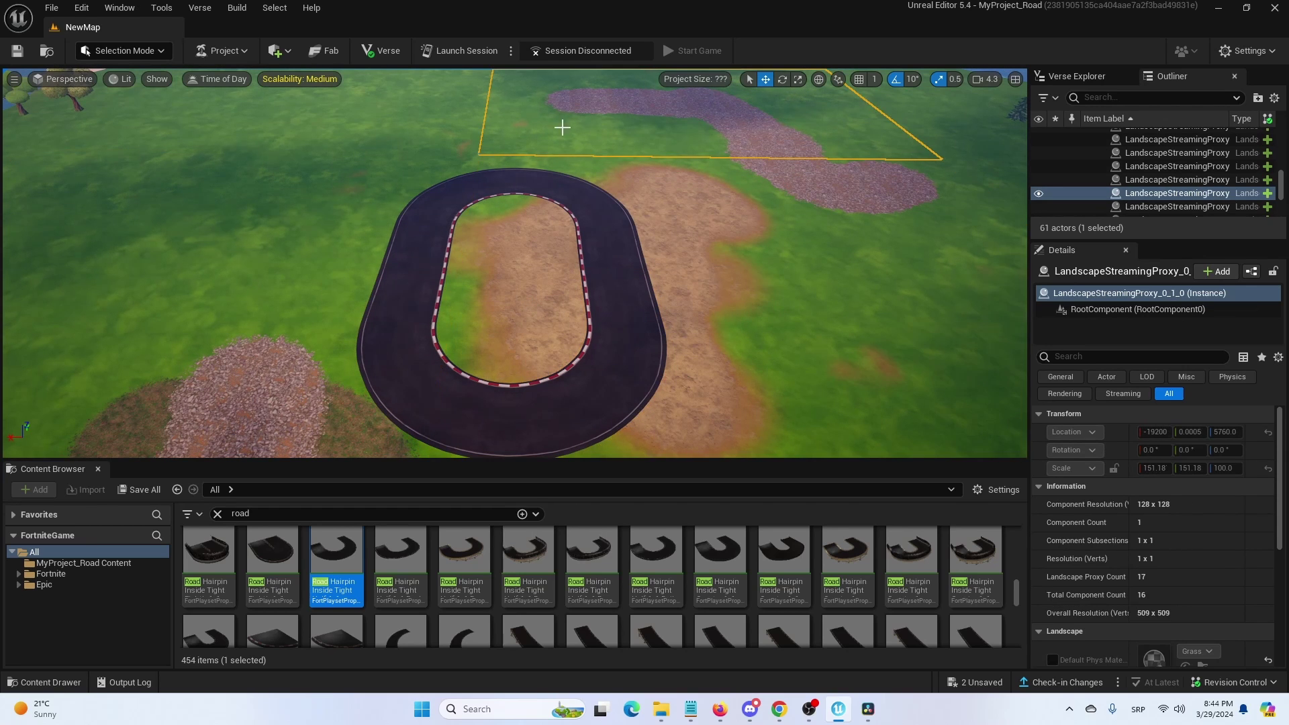
pyautogui.press('s')
pyautogui.moveTo(542, 194); pyautogui.dragTo(334, 261, button='right')
pyautogui.press('d')
pyautogui.moveTo(537, 195); pyautogui.dragTo(560, 169, button='right')
pyautogui.press('s')
pyautogui.press('s')
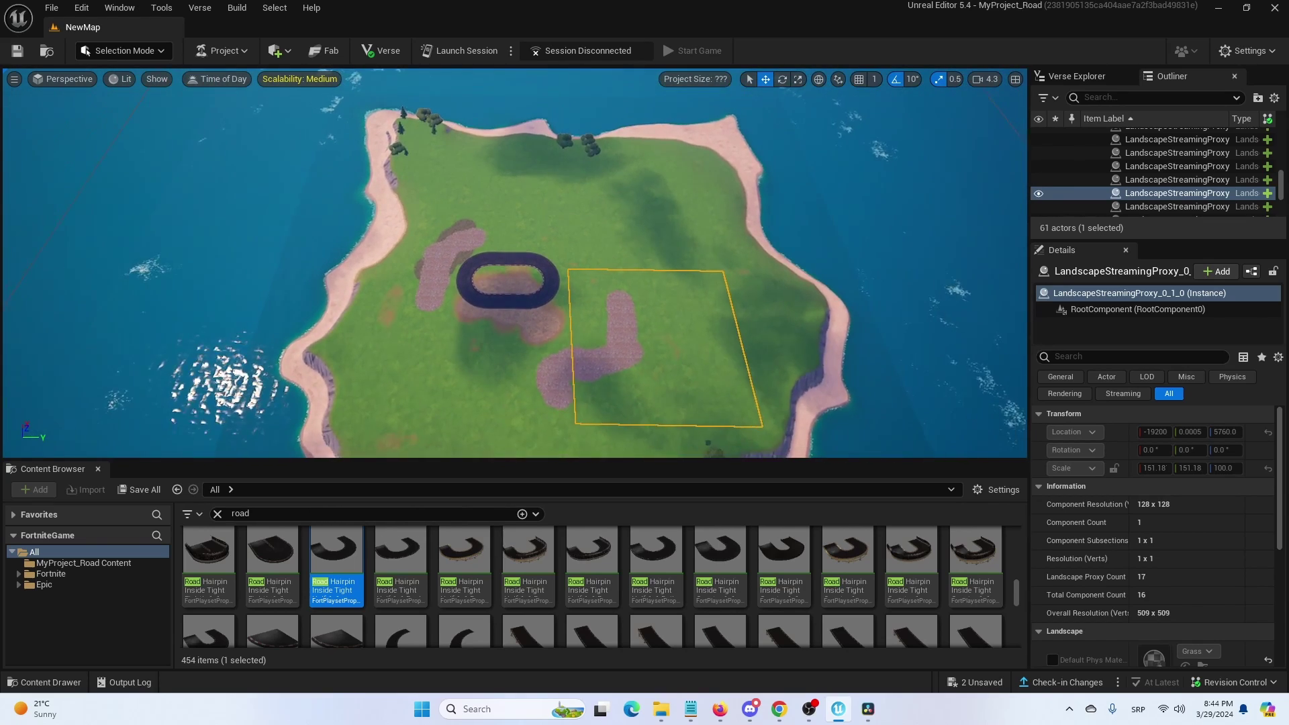
pyautogui.press('w')
pyautogui.press('w')
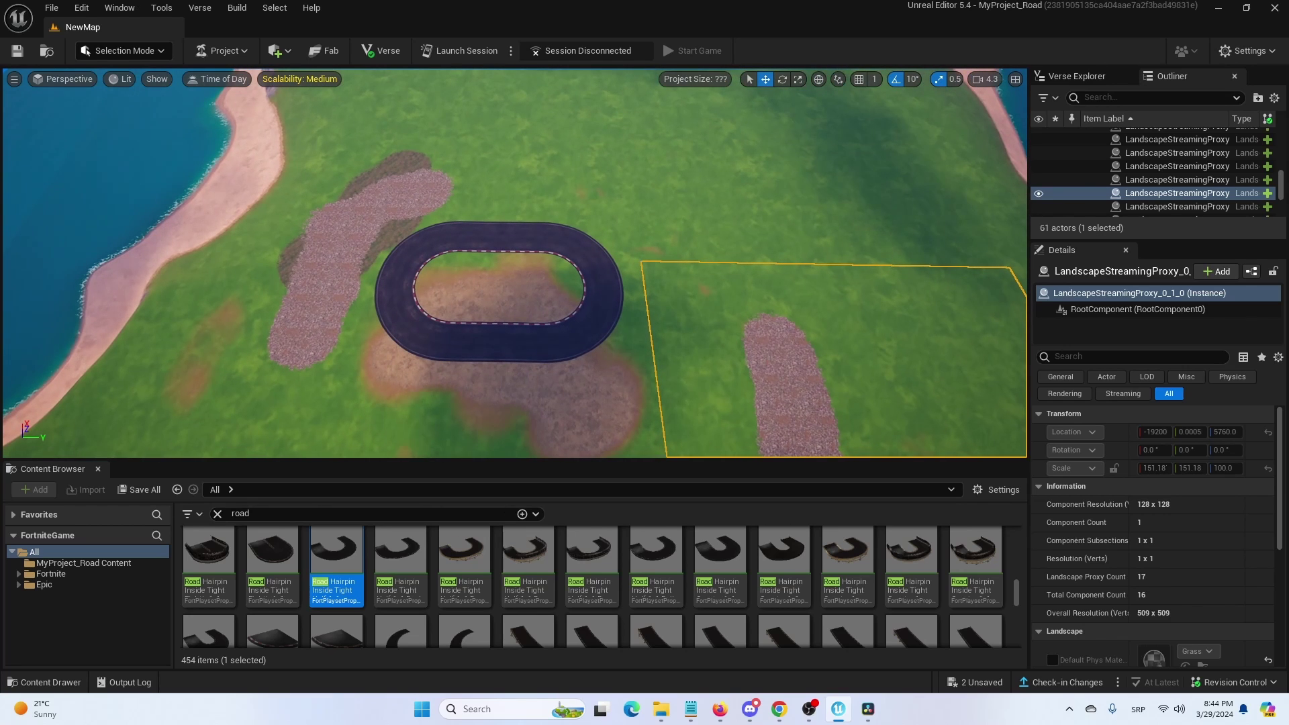
pyautogui.scroll(-2, 806, 570)
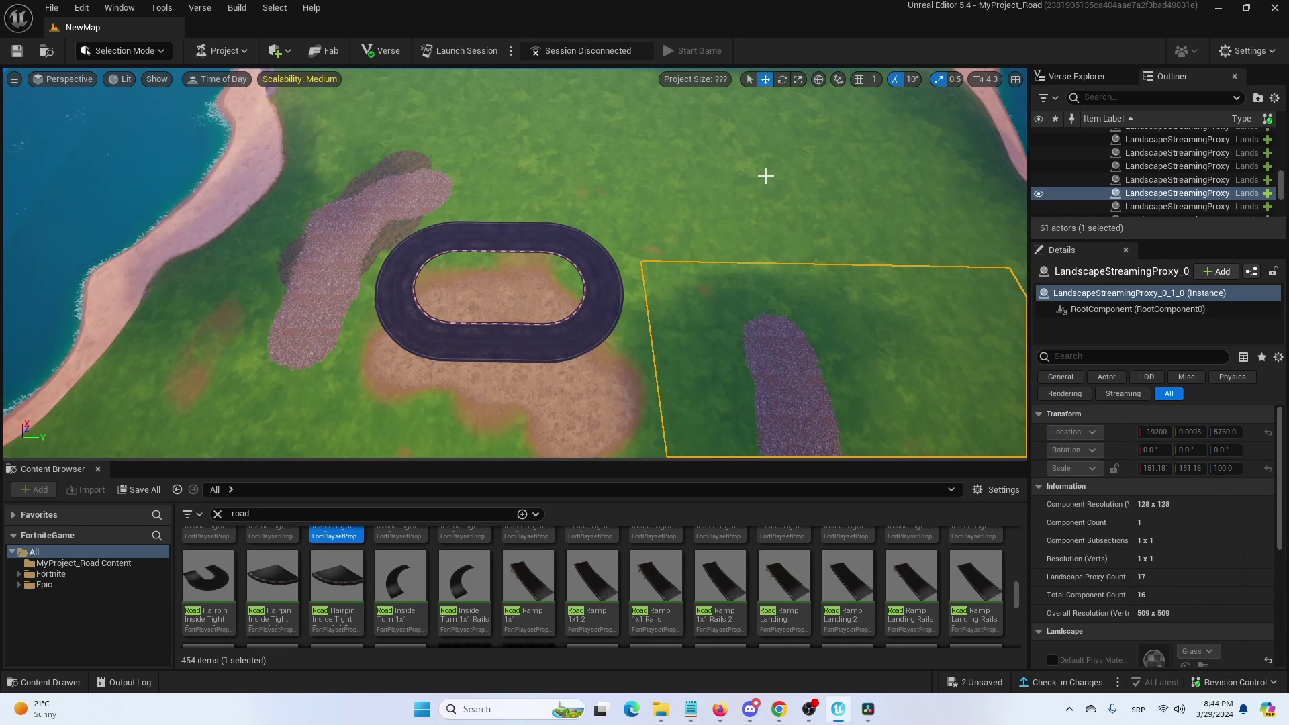
pyautogui.click(518, 236)
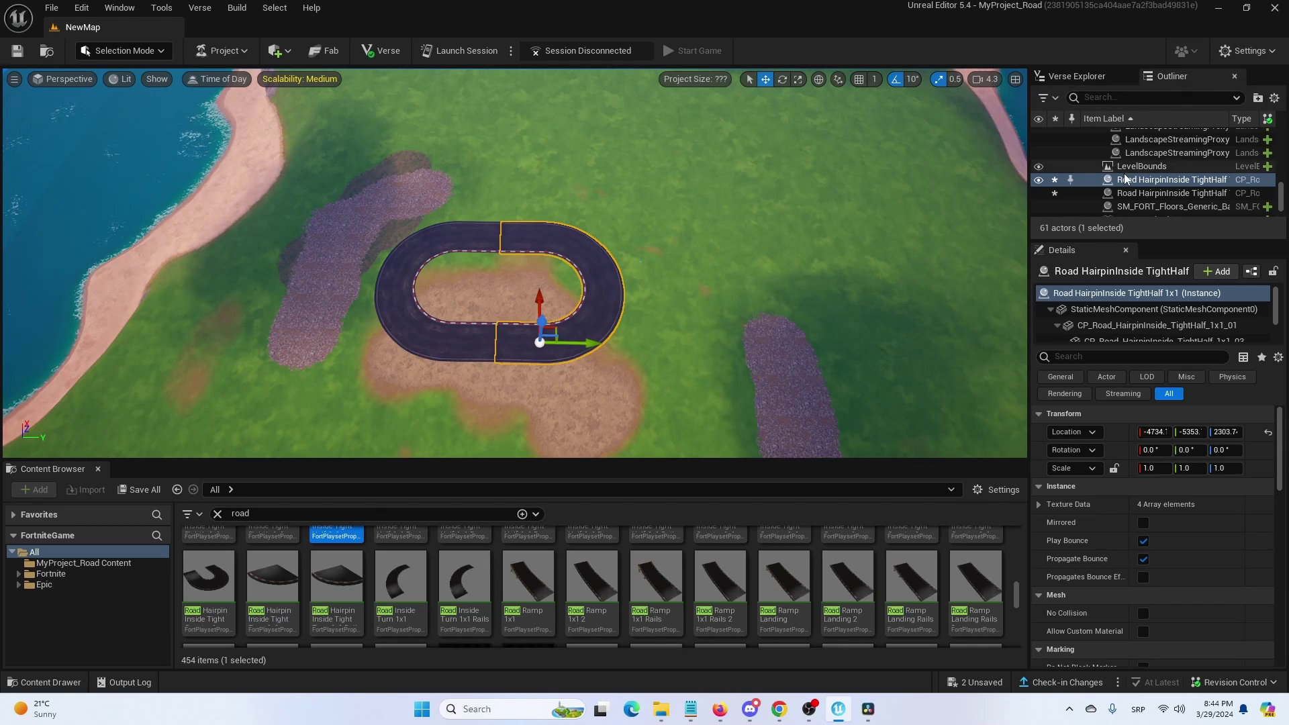
pyautogui.click(411, 299)
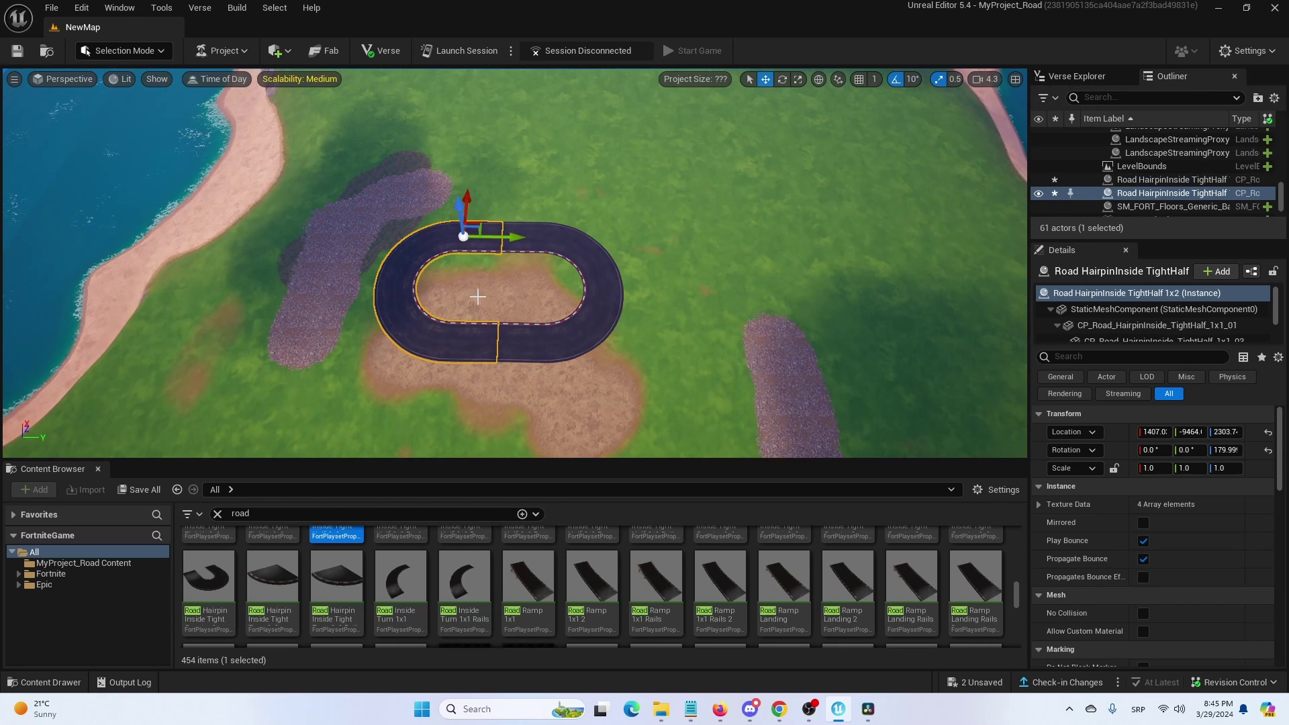
pyautogui.moveTo(474, 271)
pyautogui.mouseDown(button='right')
pyautogui.moveTo(474, 302)
pyautogui.moveTo(473, 285)
pyautogui.mouseUp(button='right')
pyautogui.press('s')
pyautogui.scroll(-5, 519, 228)
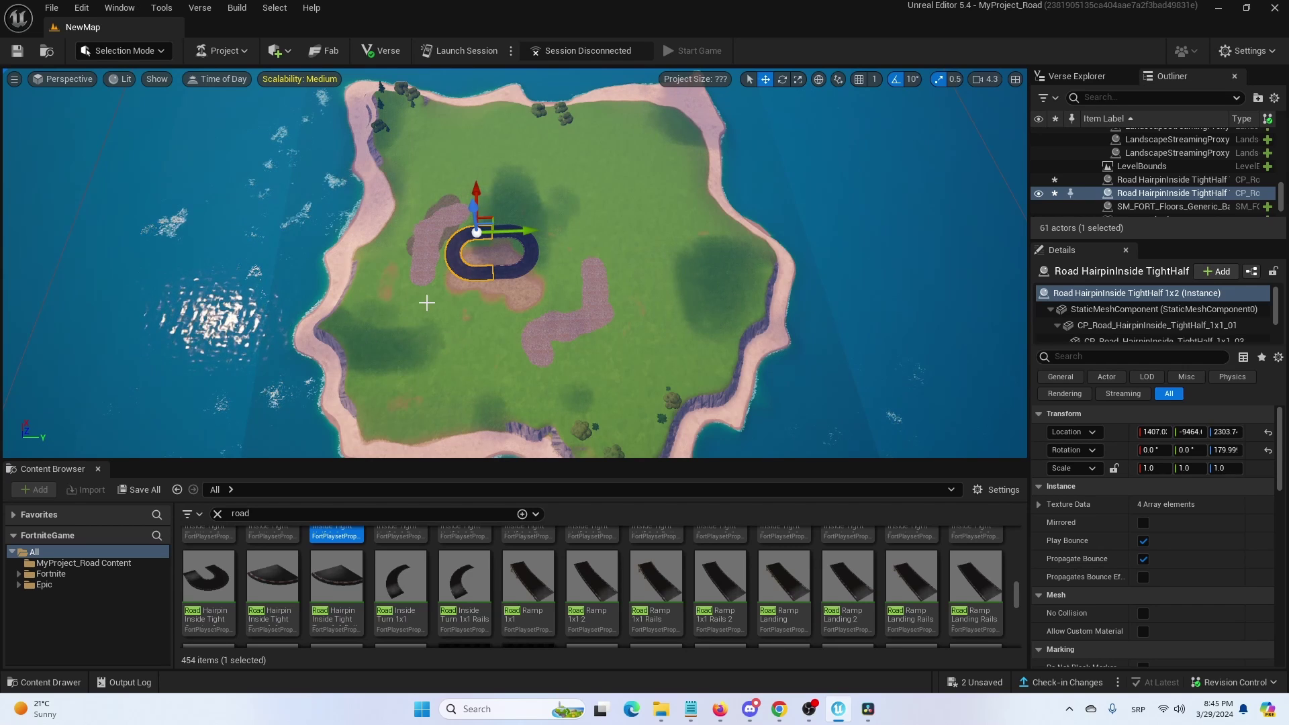
pyautogui.scroll(-5, 806, 577)
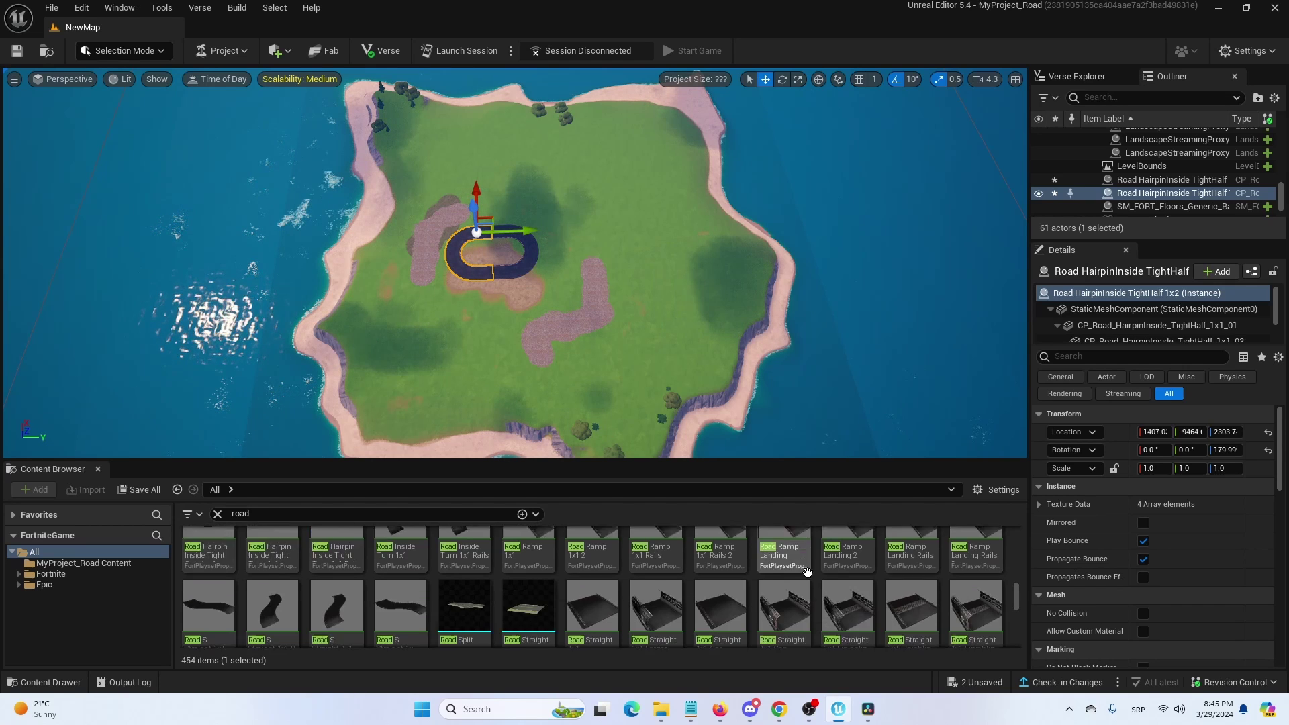
pyautogui.scroll(-3, 790, 575)
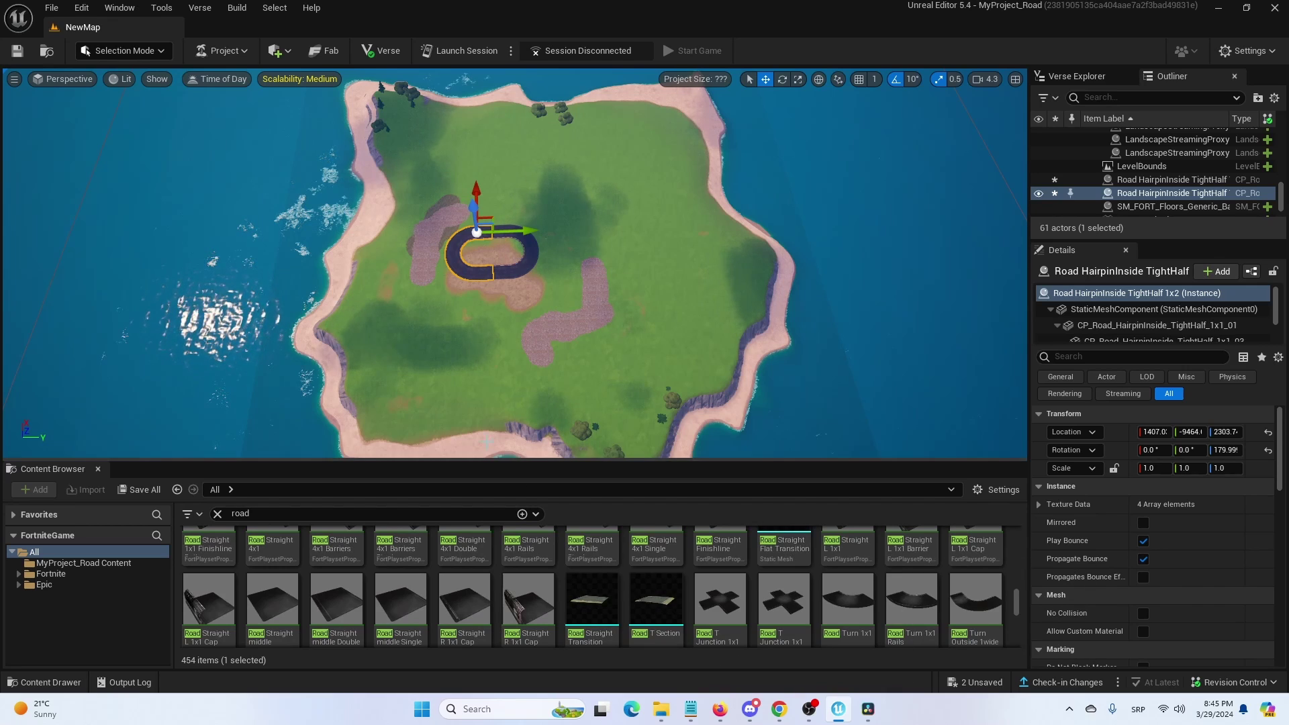
pyautogui.moveTo(526, 313)
pyautogui.mouseDown(button='right')
pyautogui.moveTo(511, 331)
pyautogui.moveTo(514, 293)
pyautogui.moveTo(531, 282)
pyautogui.moveTo(522, 307)
pyautogui.mouseUp(button='right')
pyautogui.press('w')
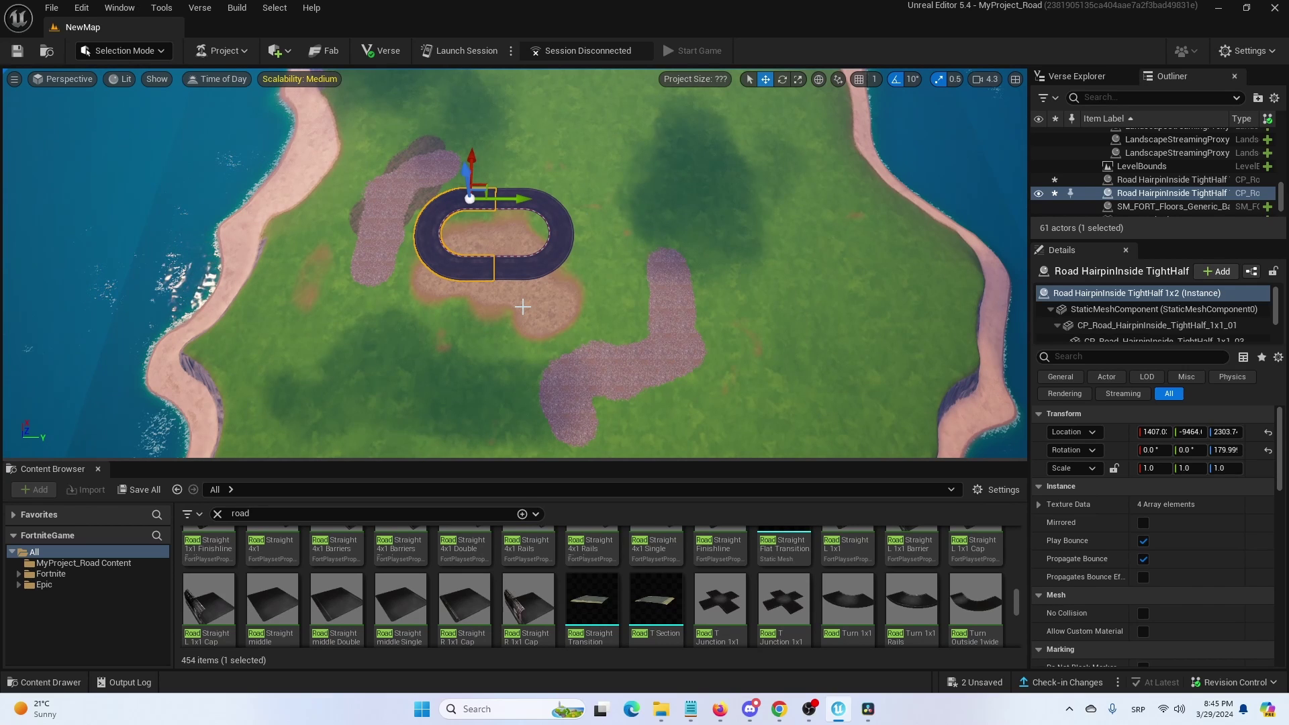